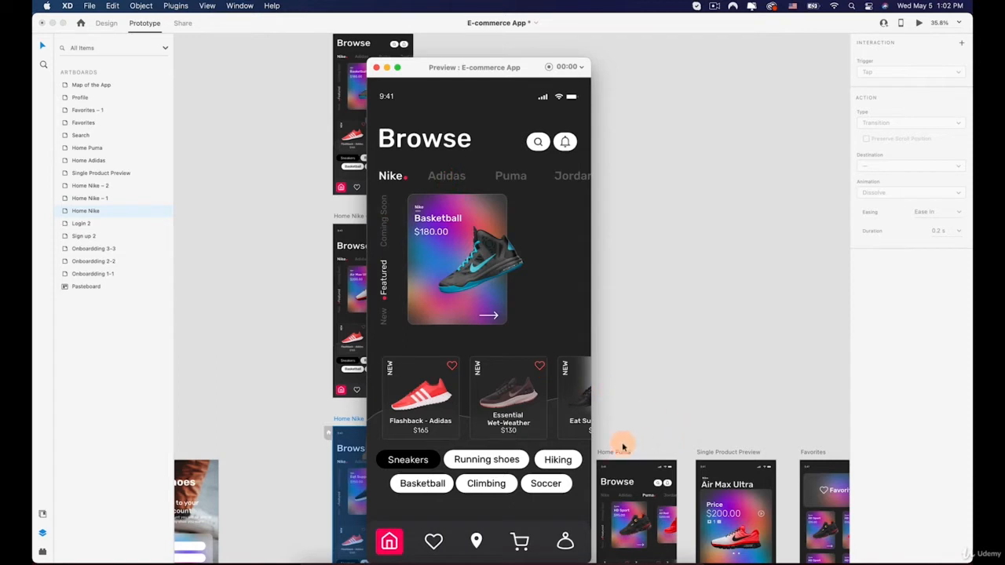
# Close the prototype preview and rename the featured shoe card group on the Home Adidas artboard as "Group 55 Adidas" in Design mode.
pyautogui.click(377, 69)
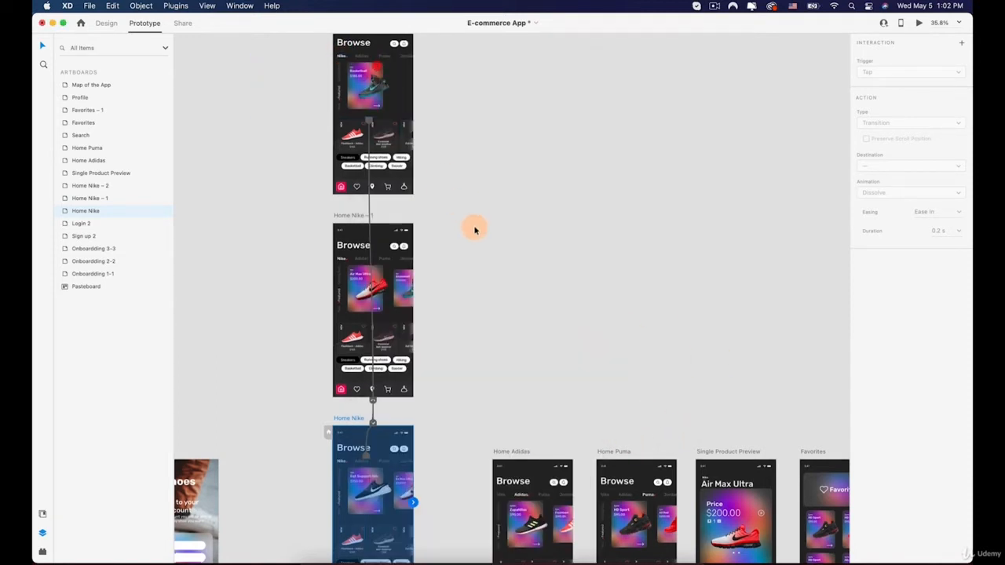
pyautogui.scroll(-5, 479, 227)
pyautogui.click(512, 279)
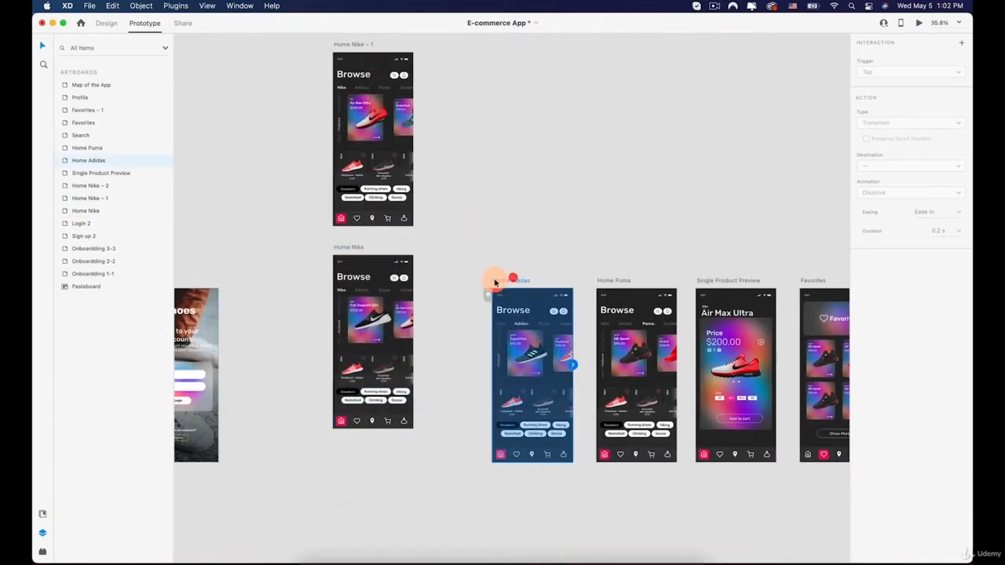
pyautogui.click(349, 248)
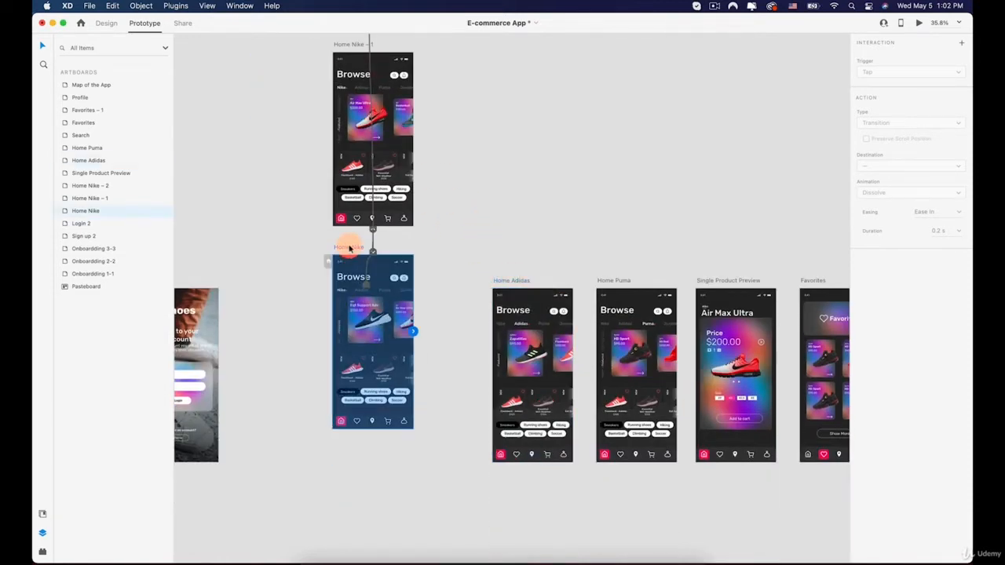
pyautogui.click(516, 356)
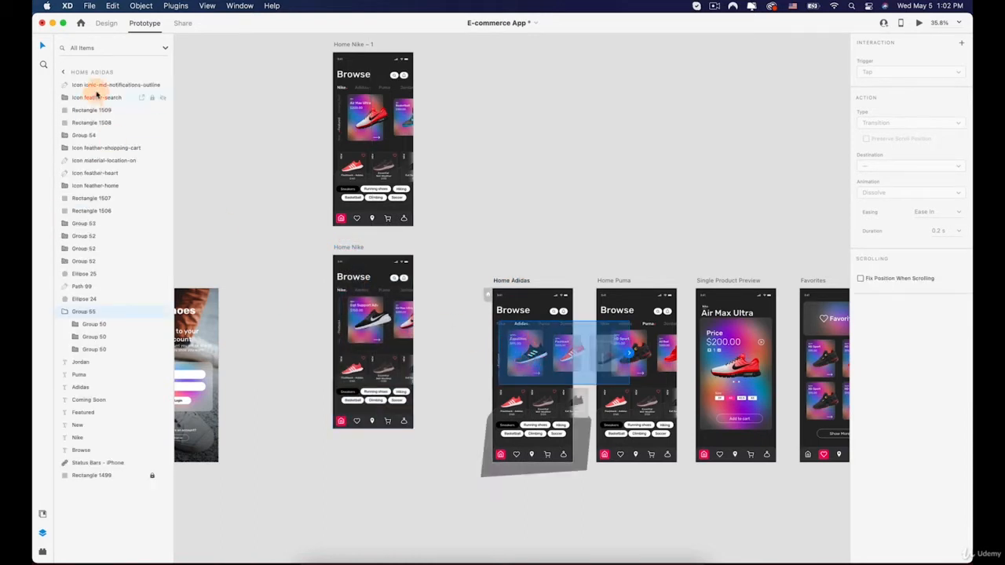
pyautogui.click(107, 23)
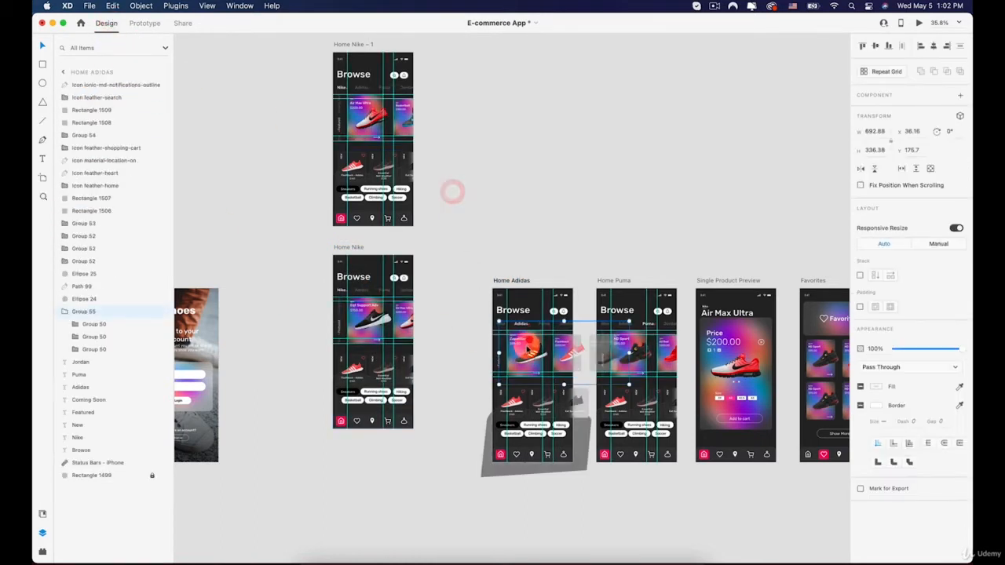
pyautogui.scroll(5, 378, 269)
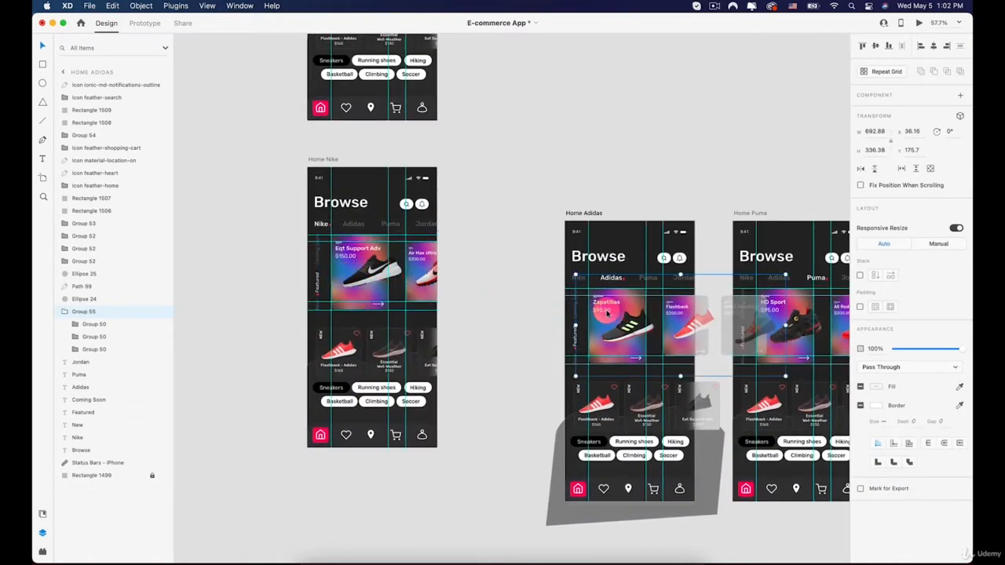
pyautogui.rightClick(110, 314)
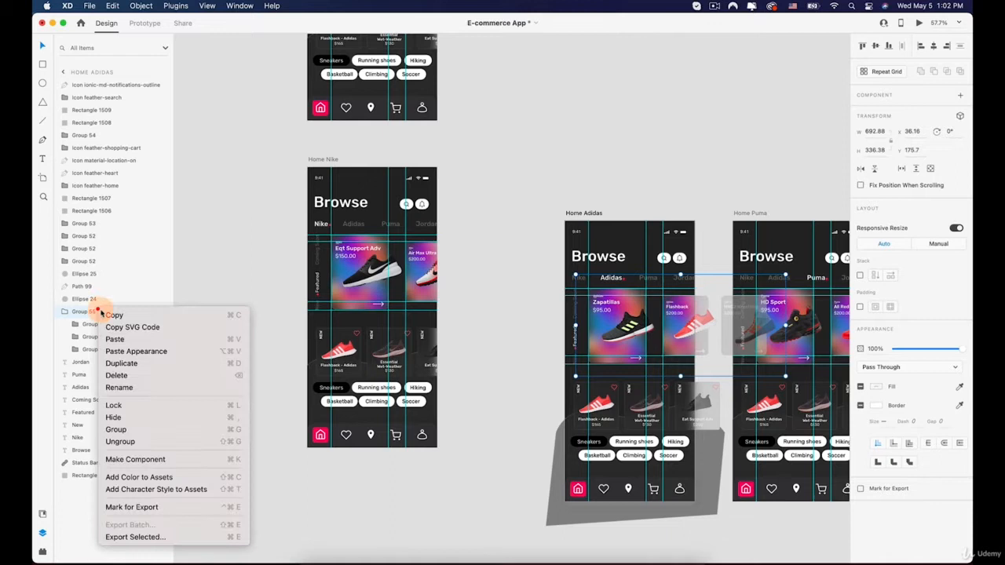
pyautogui.click(141, 384)
pyautogui.click(98, 311)
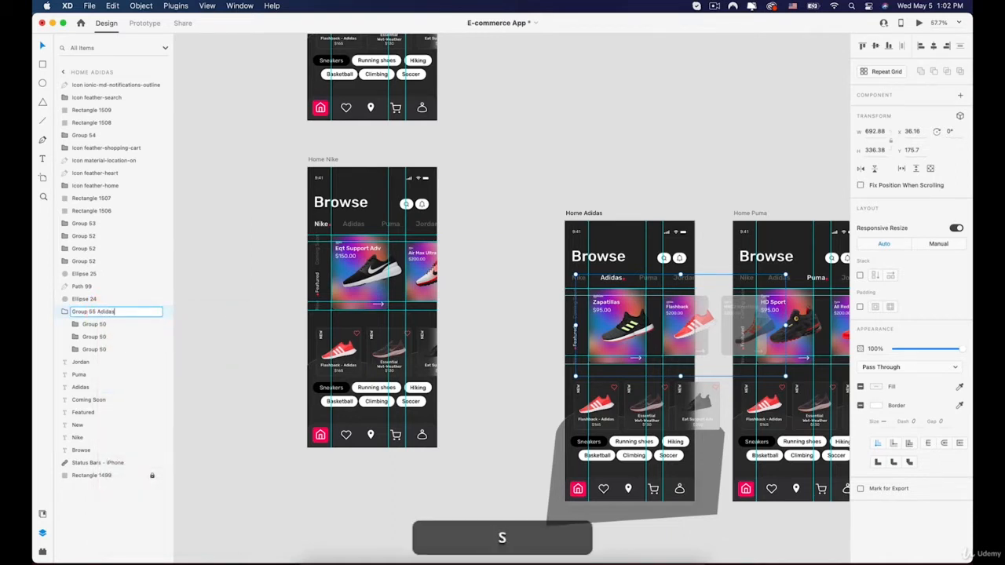
pyautogui.click(466, 156)
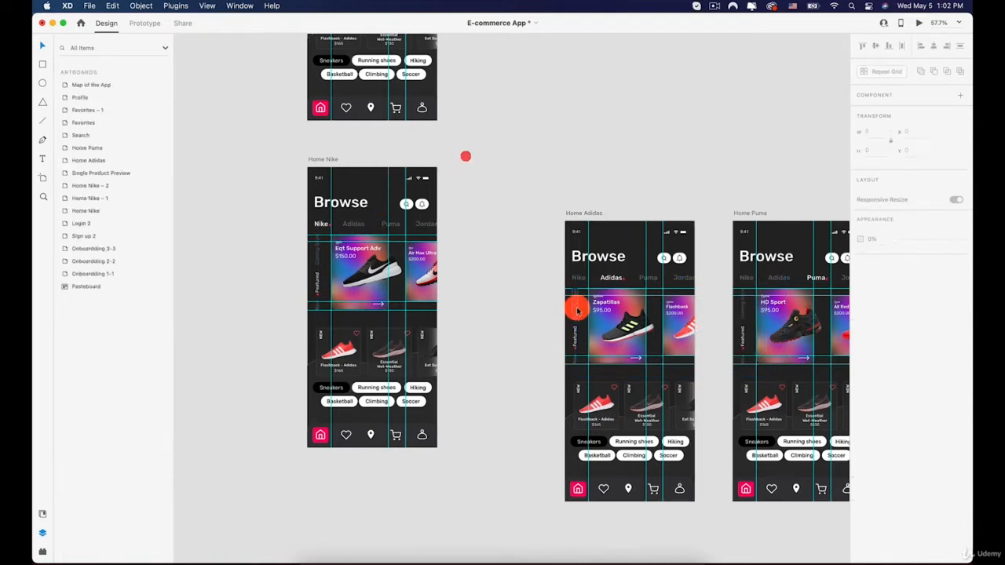
# Copy the Group 55 Adidas card group from Home Adidas and paste it into the Home Nike artboard.
pyautogui.click(619, 328)
pyautogui.press('super+c')
pyautogui.click(325, 162)
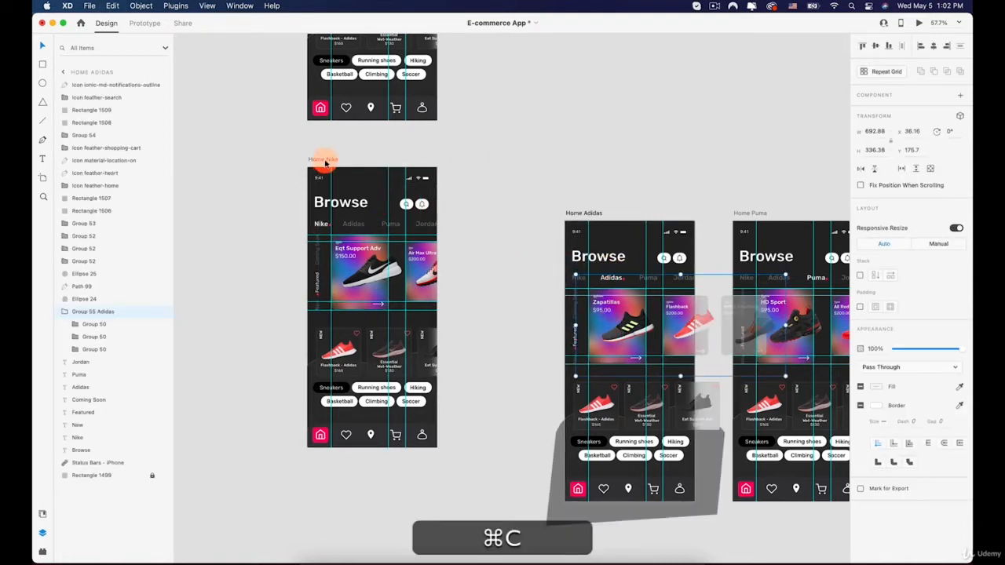
pyautogui.press('super+v')
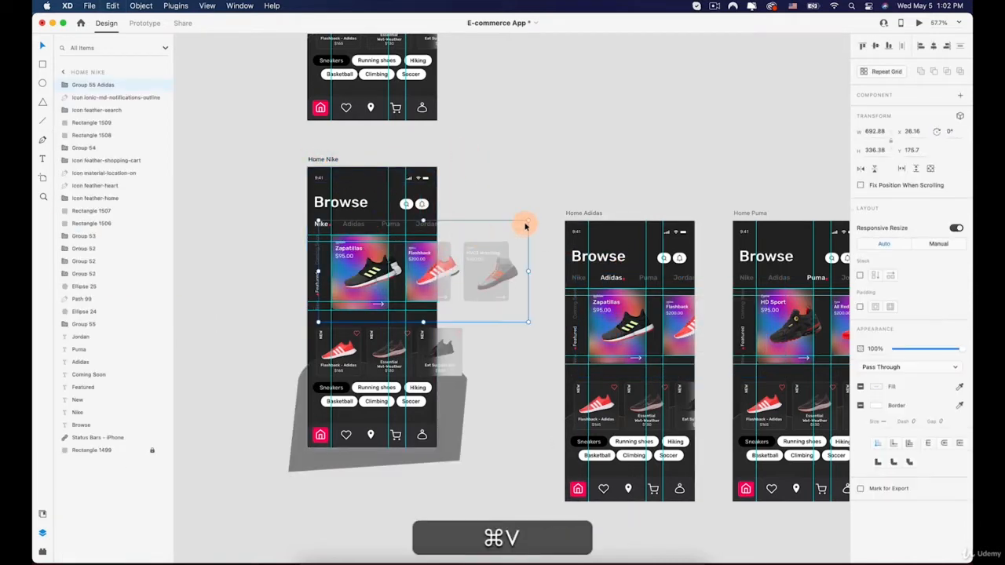
# Shrink the pasted Adidas group on Home Nike to about 558 × 271 at X 291.5 and set its opacity to 0%.
pyautogui.moveTo(526, 226); pyautogui.dragTo(511, 229)
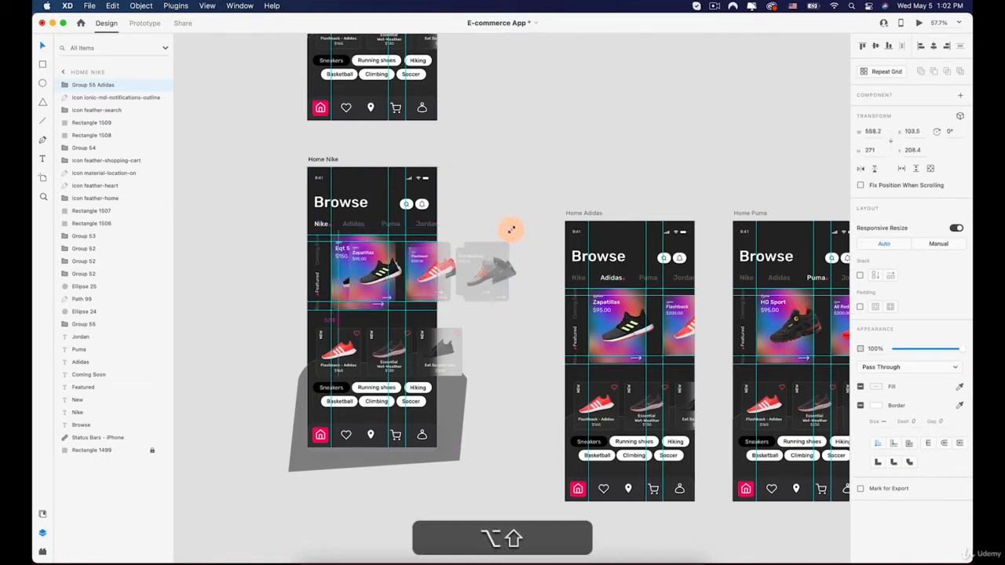
pyautogui.moveTo(371, 260); pyautogui.dragTo(427, 263)
pyautogui.moveTo(929, 347); pyautogui.dragTo(718, 344)
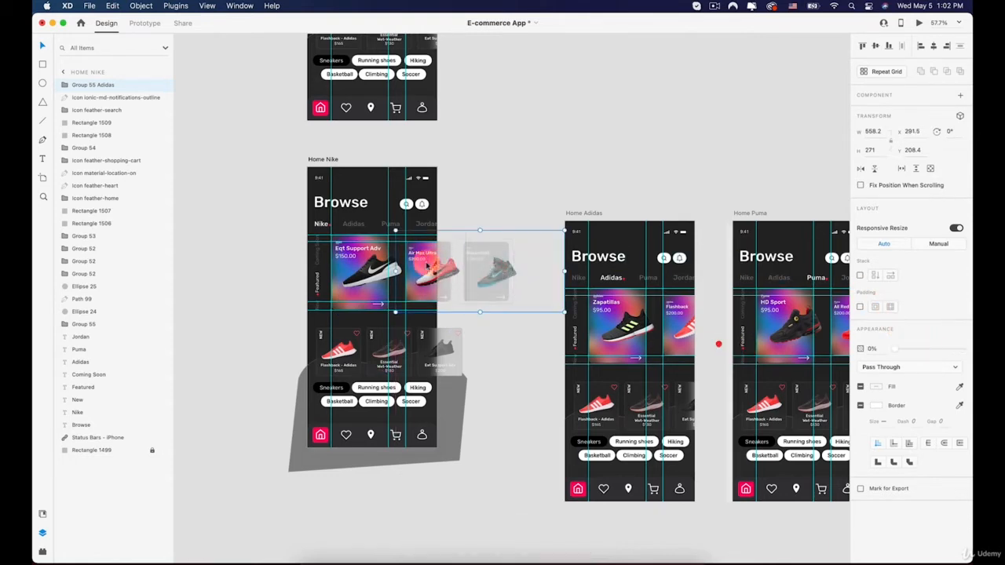
# Paste the Adidas group into Home Nike – 1, scaled to about 558 × 271 at X 291.5, with 0% opacity.
pyautogui.scroll(10, 718, 344)
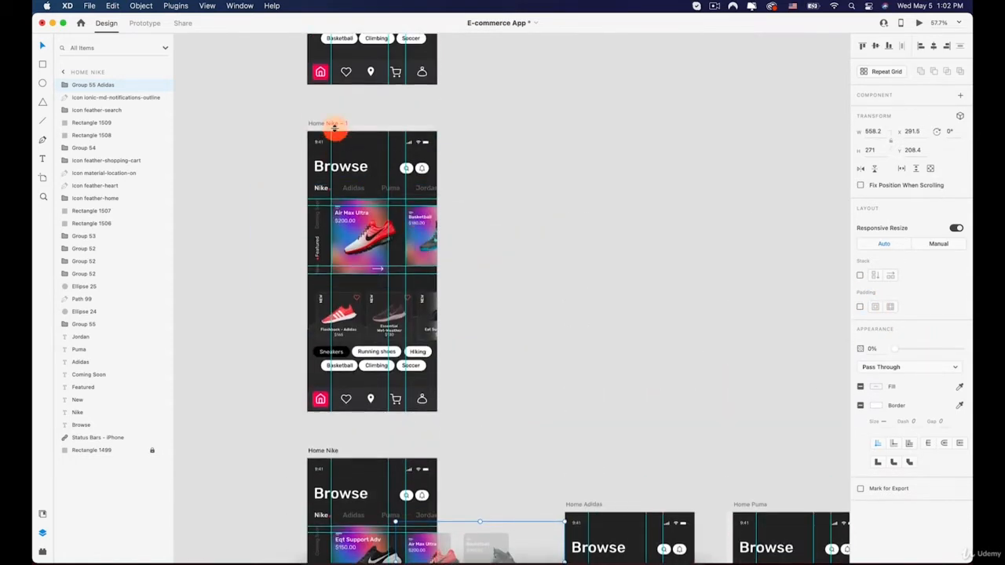
pyautogui.click(335, 124)
pyautogui.press('super+v')
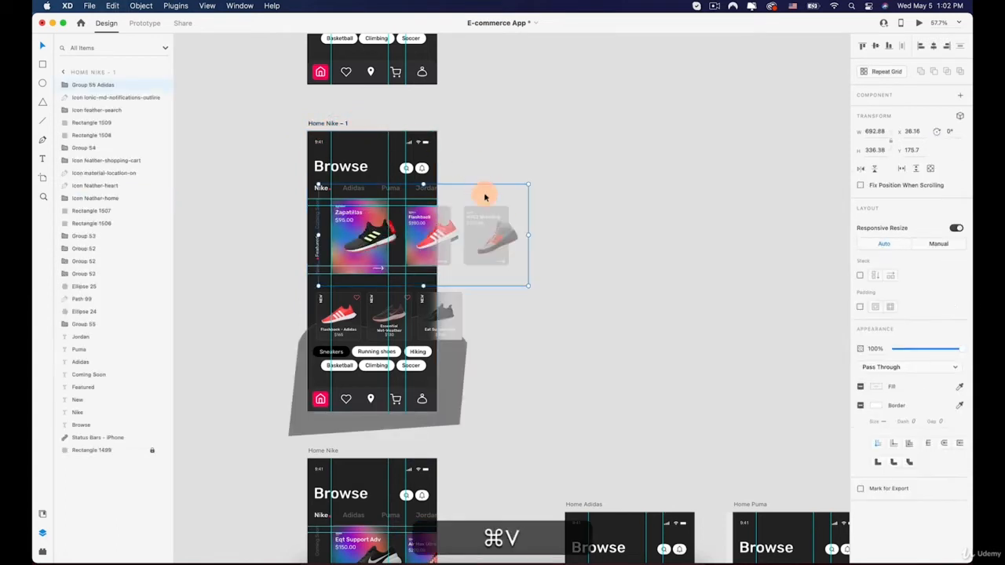
pyautogui.moveTo(530, 193); pyautogui.dragTo(510, 194)
pyautogui.moveTo(373, 227); pyautogui.dragTo(427, 233)
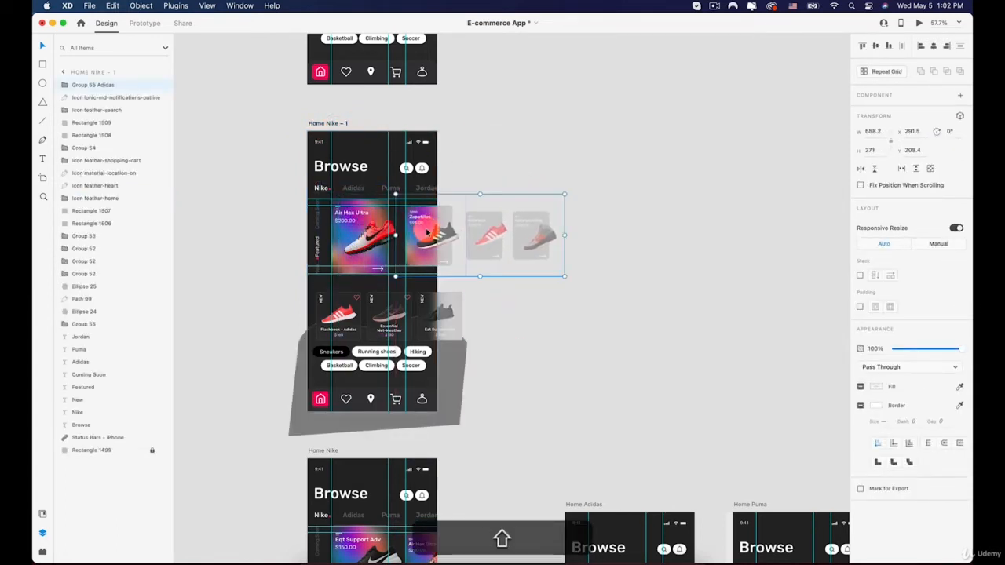
pyautogui.moveTo(910, 349); pyautogui.dragTo(760, 343)
# Paste the Adidas group into Home Nike – 2, resized to about 644 × 264 at X 291.5, with 0% opacity.
pyautogui.scroll(6, 381, 226)
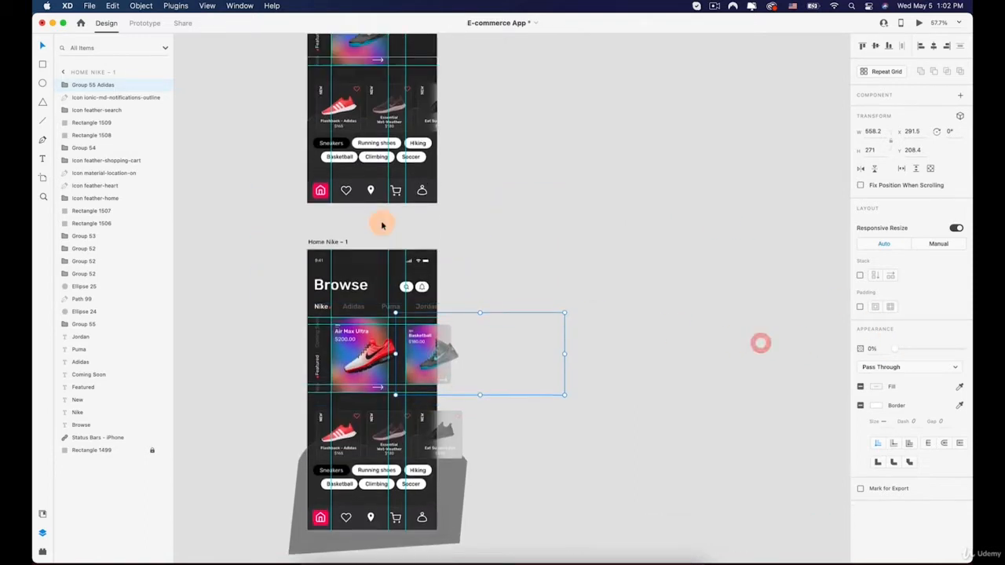
pyautogui.scroll(2, 379, 226)
pyautogui.click(336, 171)
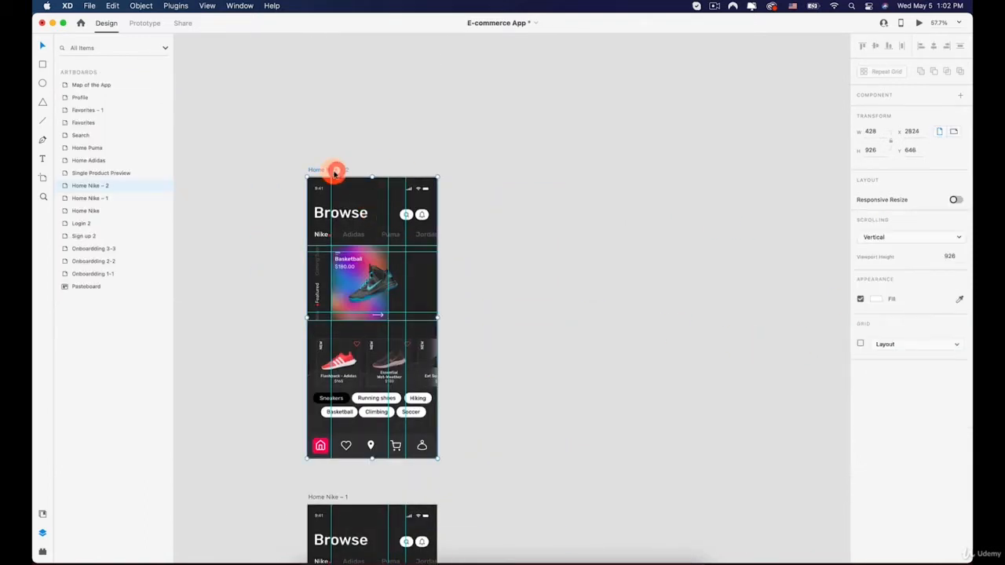
pyautogui.press('super+v')
pyautogui.moveTo(540, 232); pyautogui.dragTo(505, 238)
pyautogui.moveTo(368, 275); pyautogui.dragTo(422, 273)
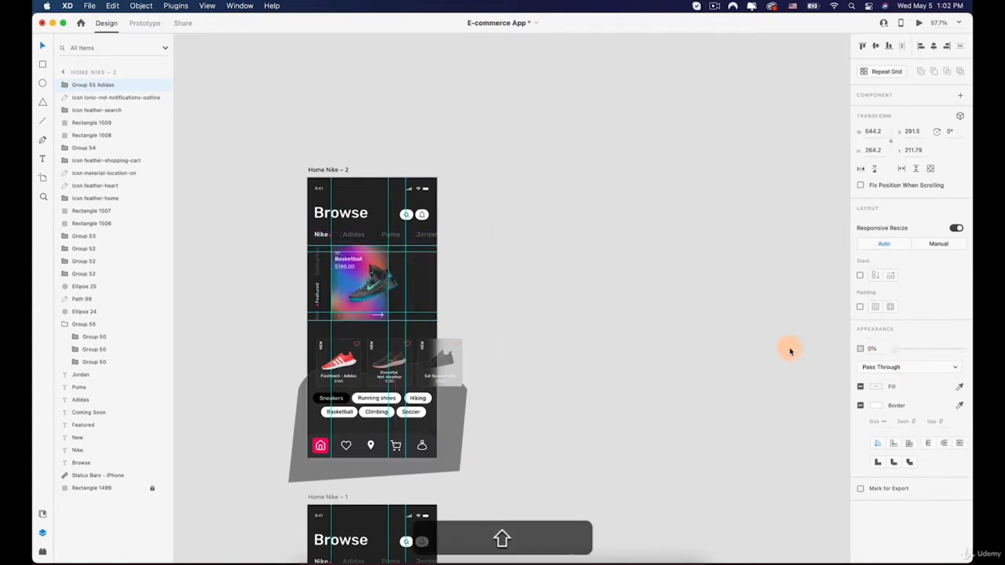
pyautogui.click(756, 348)
# In Prototype mode, link the Adidas label on Home Nike to Home Adidas with a Tap trigger and Auto-Animate, Ease Out, 0.3 s.
pyautogui.scroll(-2, 596, 338)
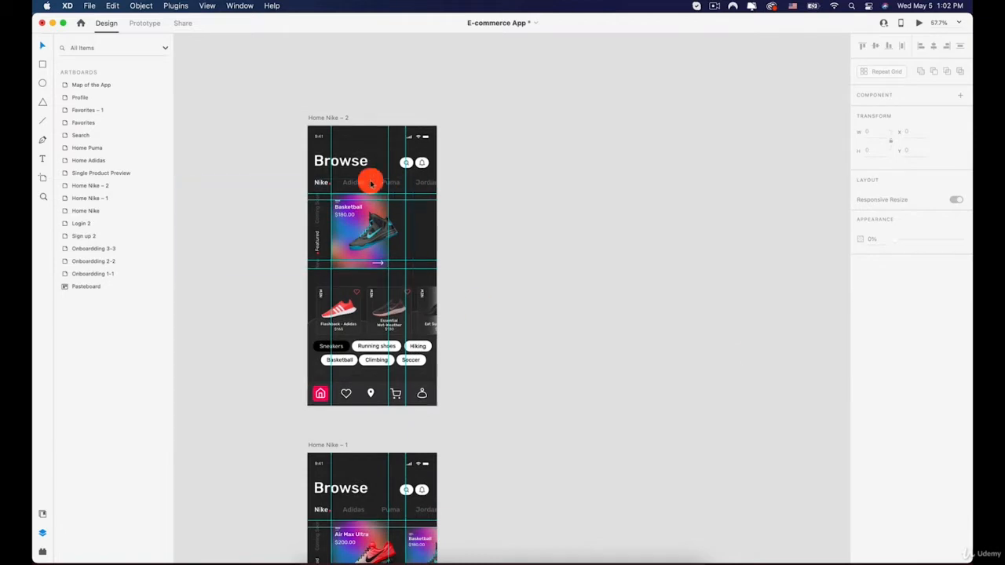
pyautogui.scroll(-7, 337, 191)
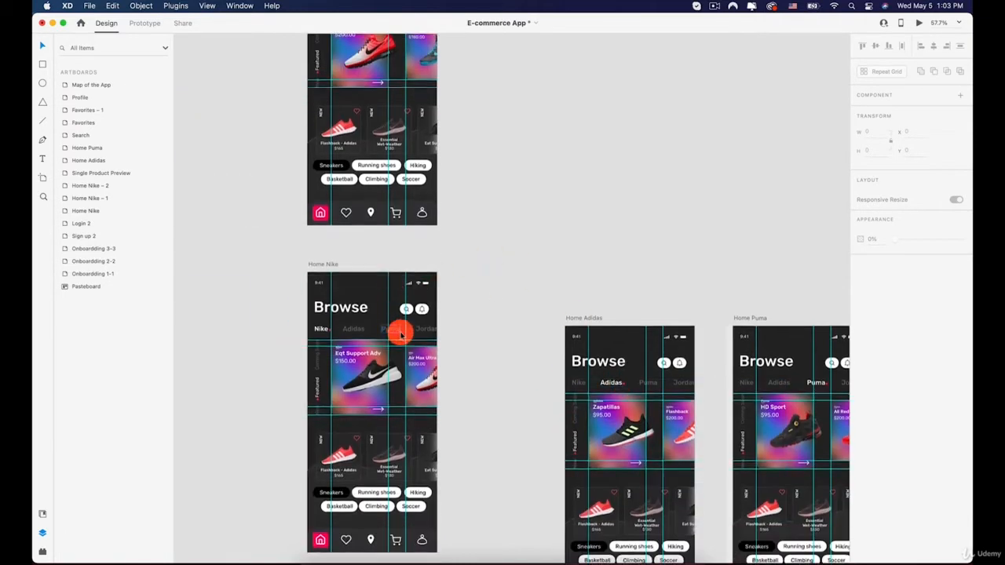
pyautogui.scroll(-2, 400, 332)
pyautogui.click(328, 219)
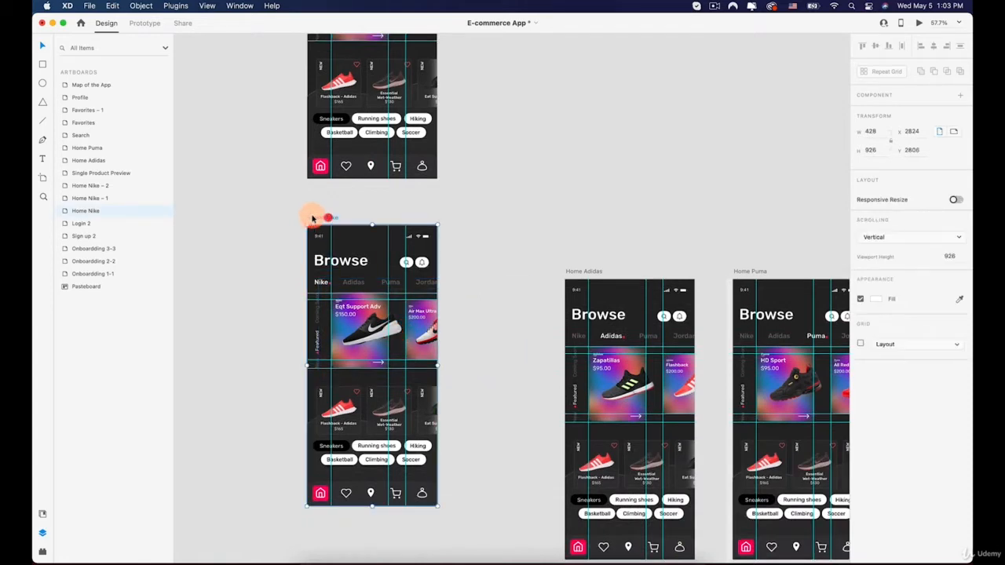
pyautogui.click(142, 23)
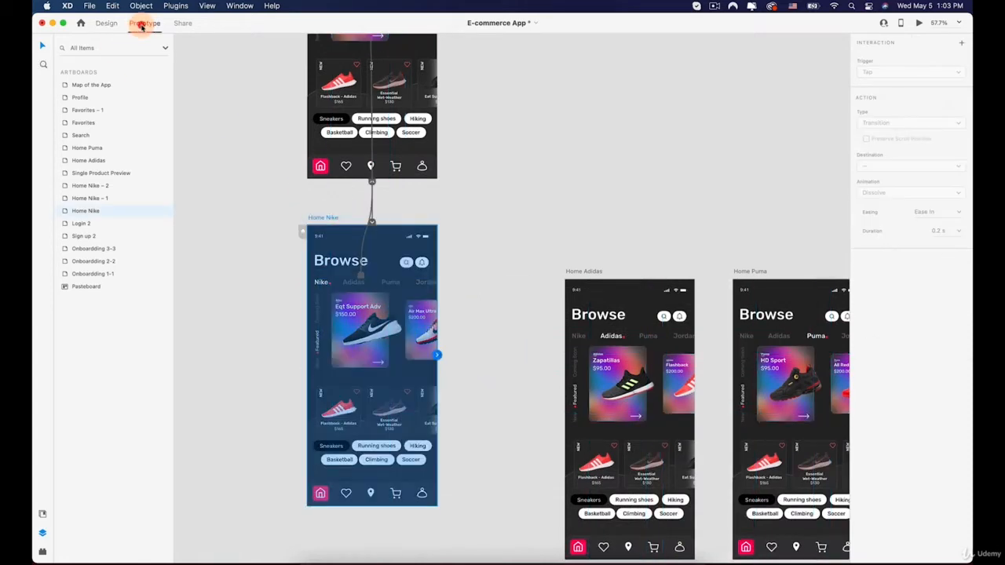
pyautogui.click(346, 297)
pyautogui.doubleClick(349, 290)
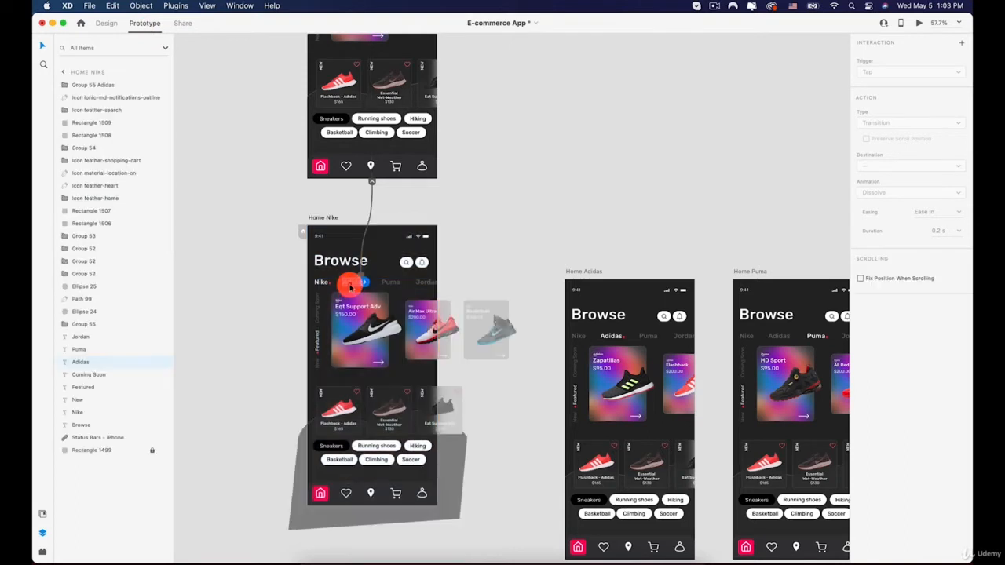
pyautogui.moveTo(360, 287); pyautogui.dragTo(631, 418)
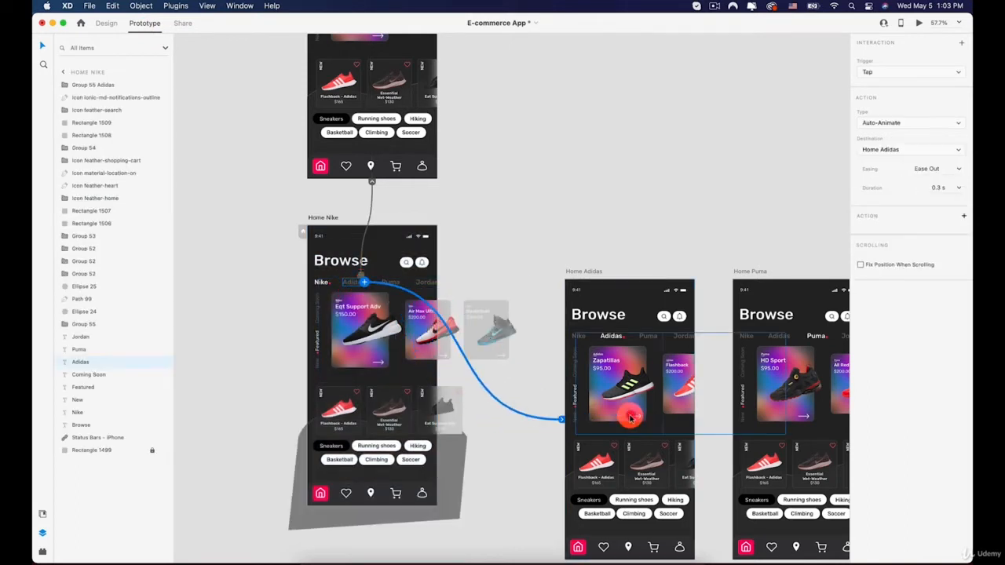
pyautogui.click(872, 72)
pyautogui.click(871, 73)
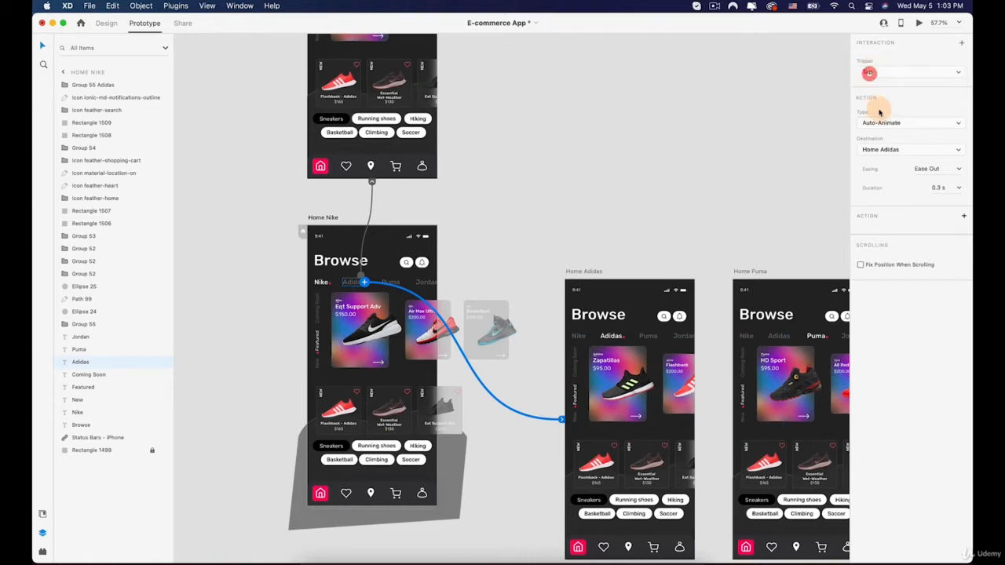
# Link the Adidas label on Home Nike – 1 to Home Adidas with a Tap trigger and Auto-Animate.
pyautogui.scroll(5, 347, 200)
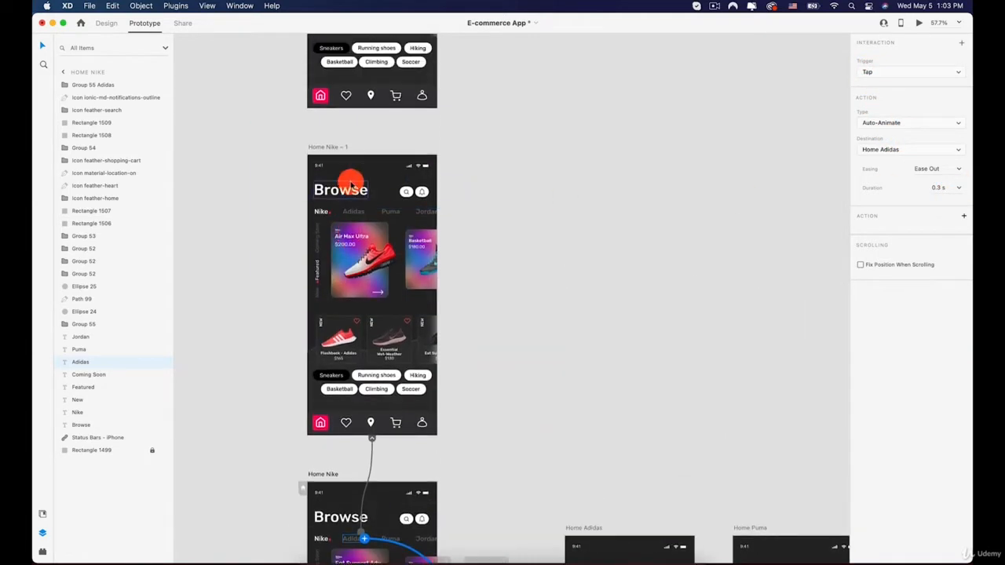
pyautogui.click(336, 149)
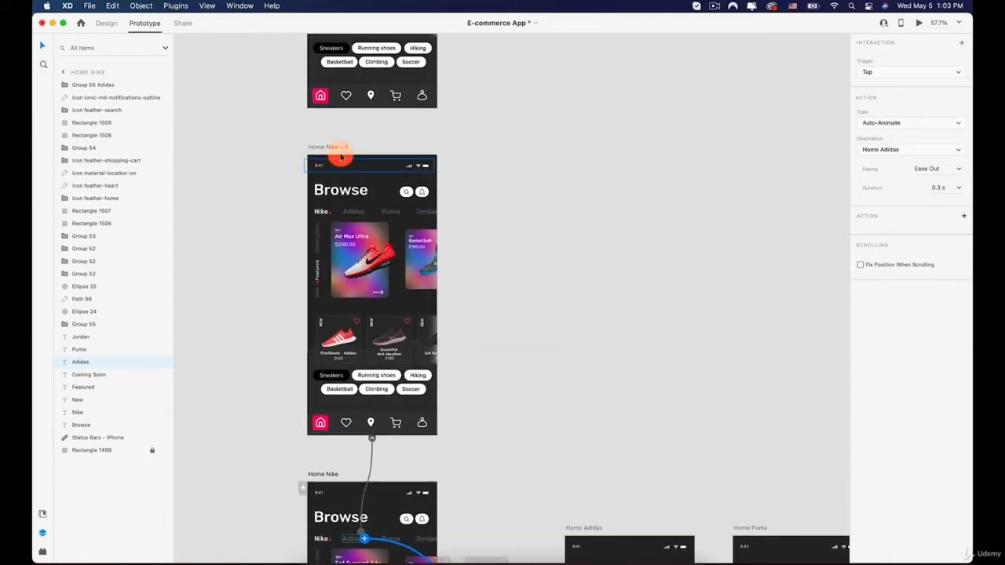
pyautogui.doubleClick(353, 211)
pyautogui.scroll(-3, 393, 216)
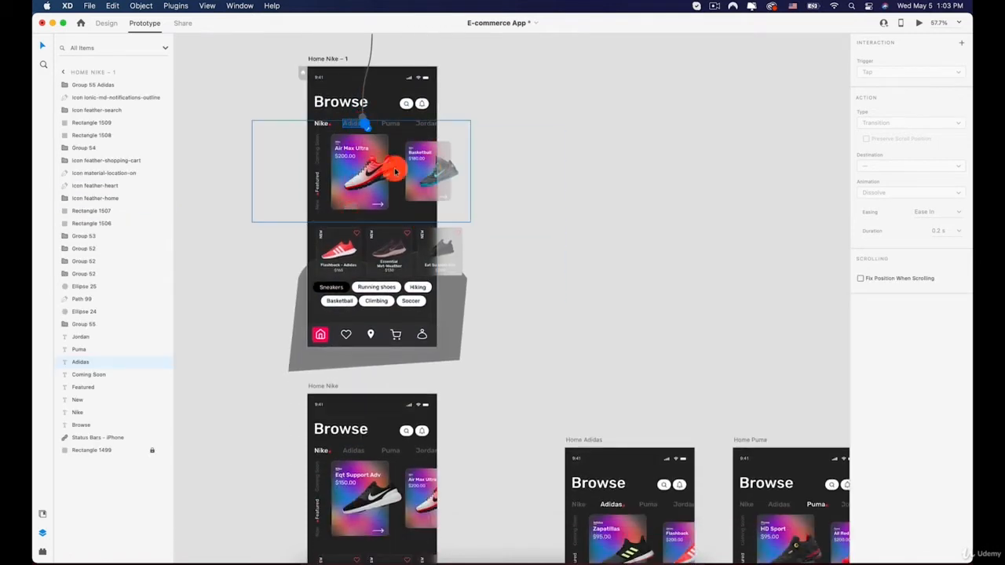
pyautogui.moveTo(365, 124); pyautogui.dragTo(577, 500)
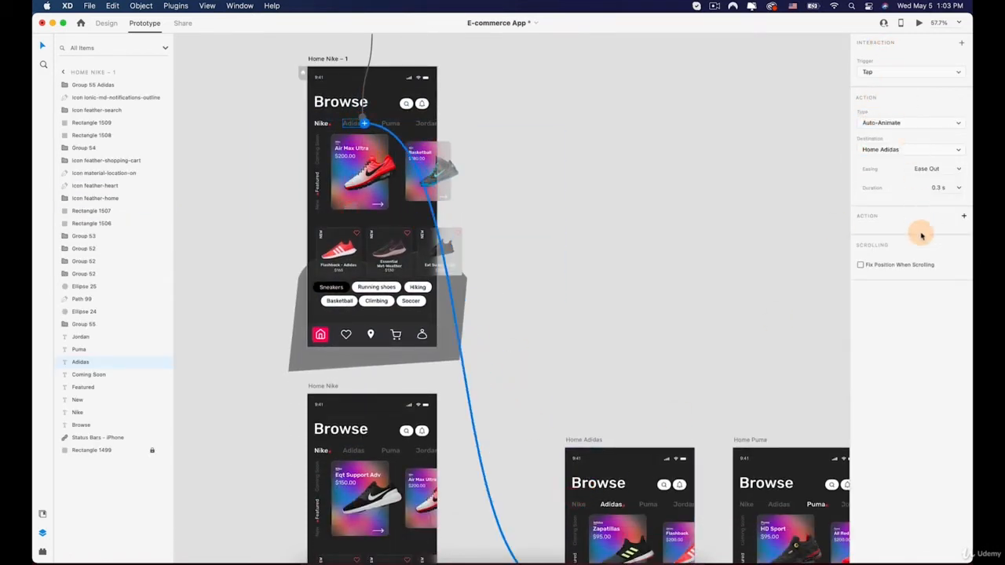
# Link the Adidas label on Home Nike – 2 to Home Adidas with a Tap trigger and Auto-Animate.
pyautogui.scroll(10, 438, 141)
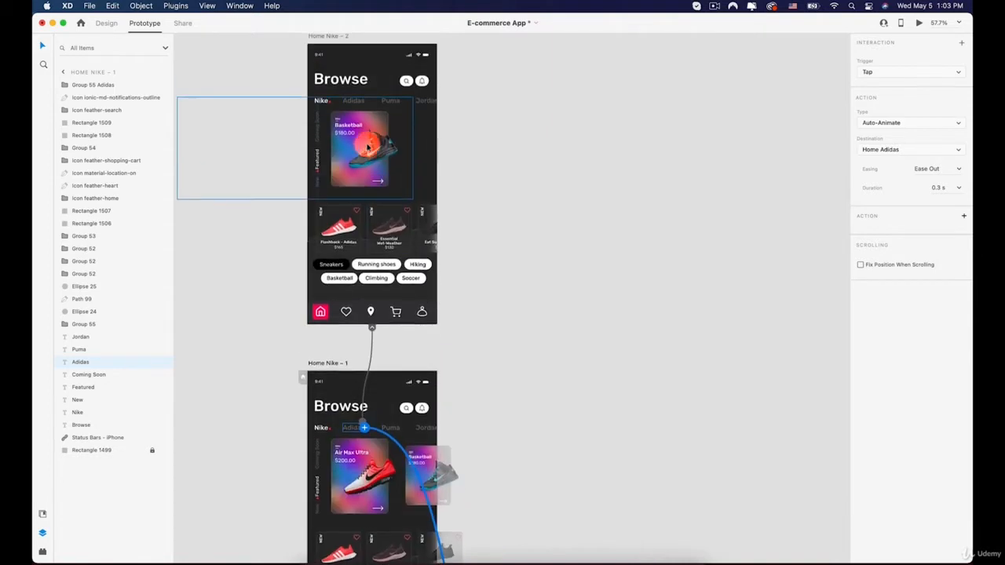
pyautogui.doubleClick(351, 190)
pyautogui.moveTo(364, 191); pyautogui.dragTo(514, 468)
pyautogui.scroll(-10, 555, 386)
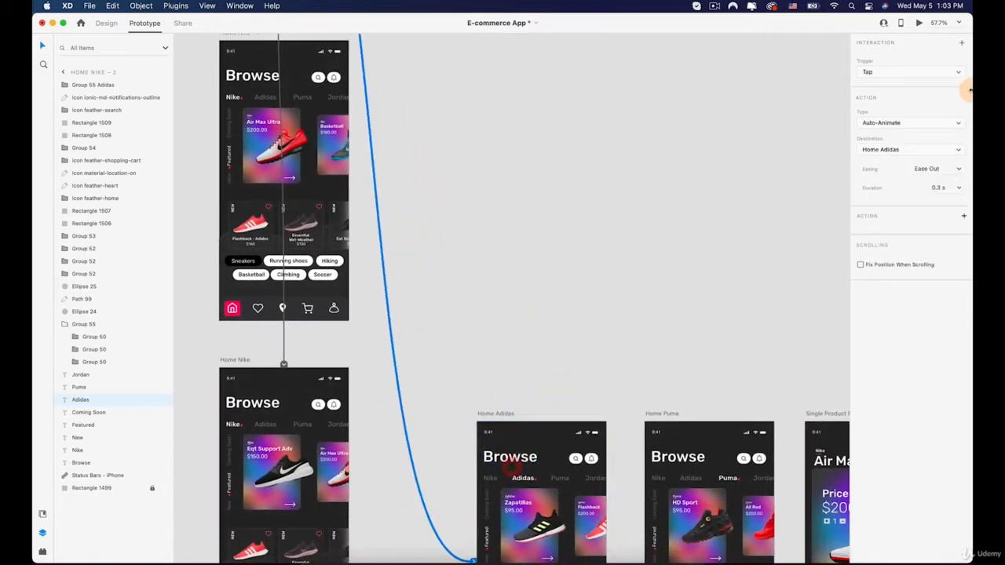
# Preview the prototype from Home Nike, test the Adidas label's transition, and close the preview.
pyautogui.scroll(-5, 401, 217)
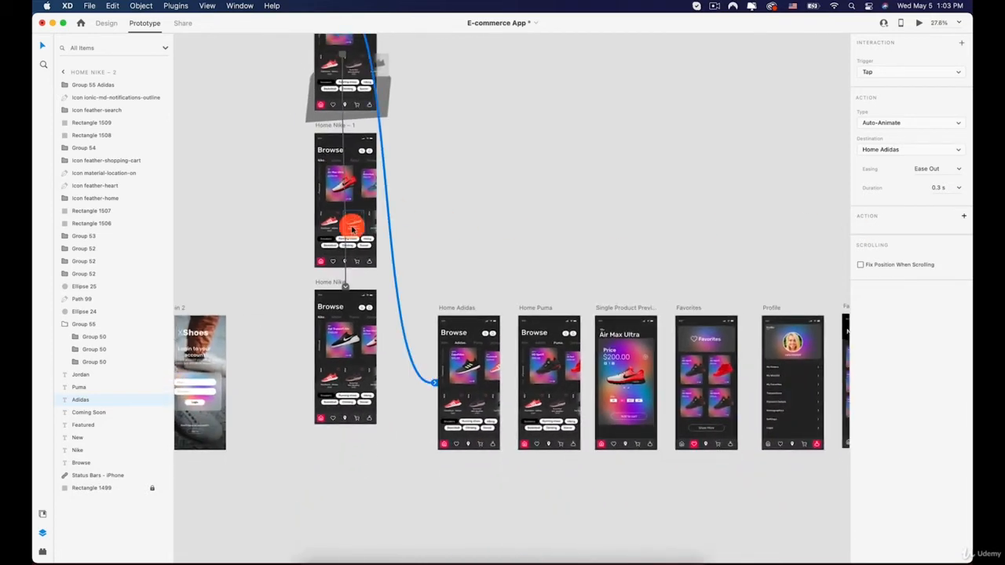
pyautogui.scroll(3, 350, 226)
pyautogui.click(326, 374)
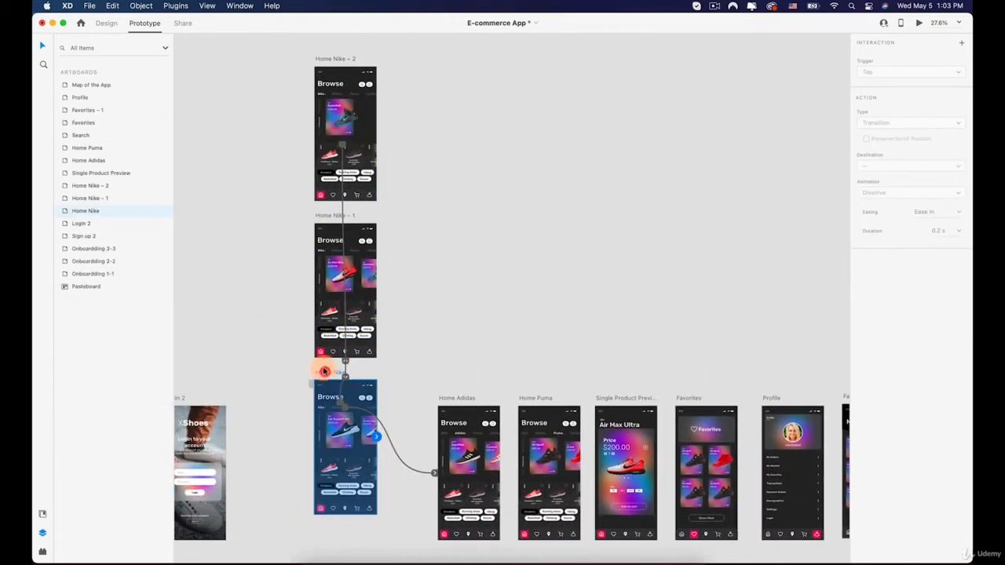
pyautogui.click(921, 23)
pyautogui.moveTo(529, 251); pyautogui.dragTo(423, 249)
pyautogui.moveTo(488, 251)
pyautogui.mouseDown()
pyautogui.moveTo(410, 248)
pyautogui.moveTo(474, 255)
pyautogui.mouseUp()
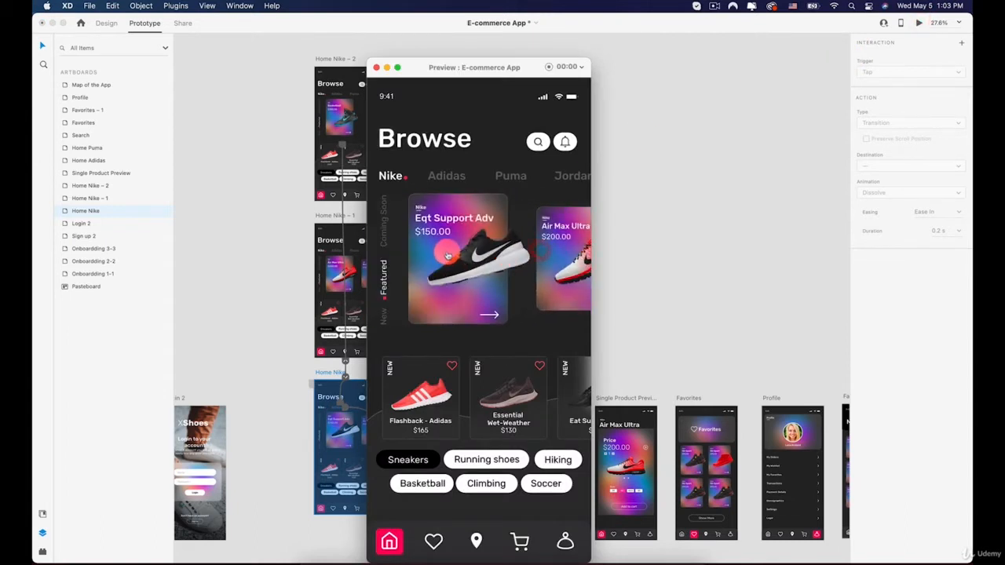
pyautogui.click(451, 180)
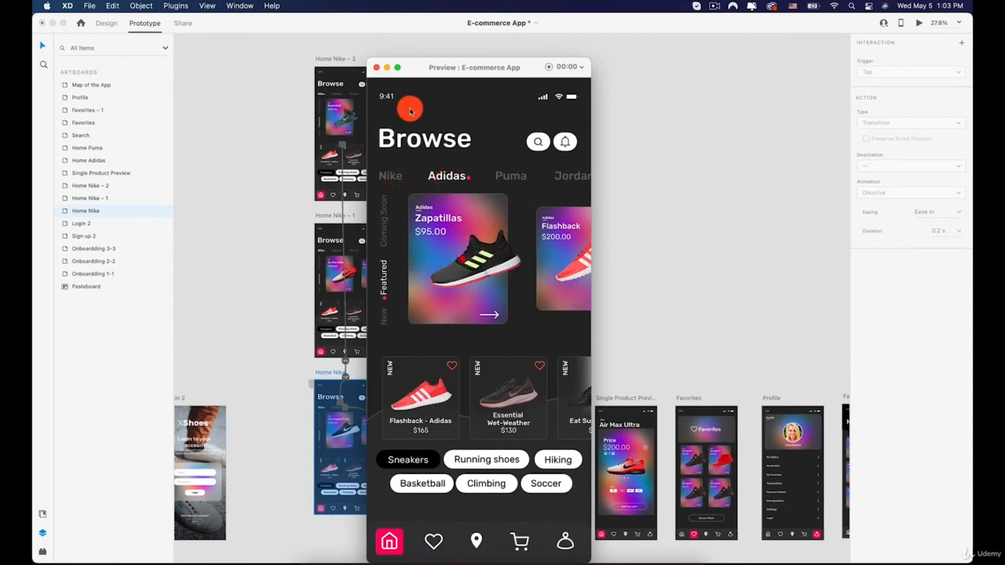
pyautogui.click(377, 67)
# Link the Nike label on Home Adidas back to Home Nike with a Tap trigger and Auto-Animate, Ease Out, 0.3 s.
pyautogui.scroll(-4, 498, 322)
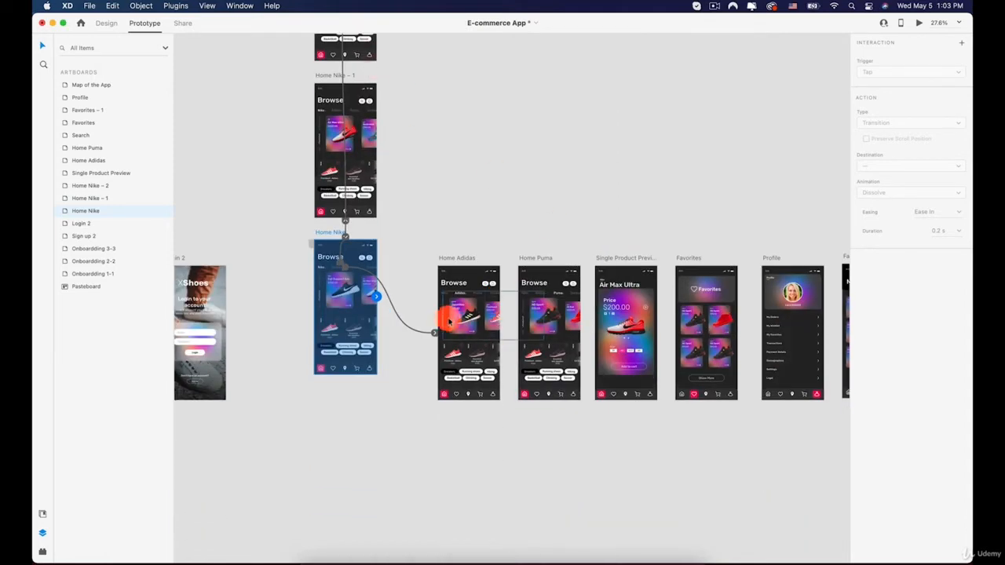
pyautogui.click(444, 296)
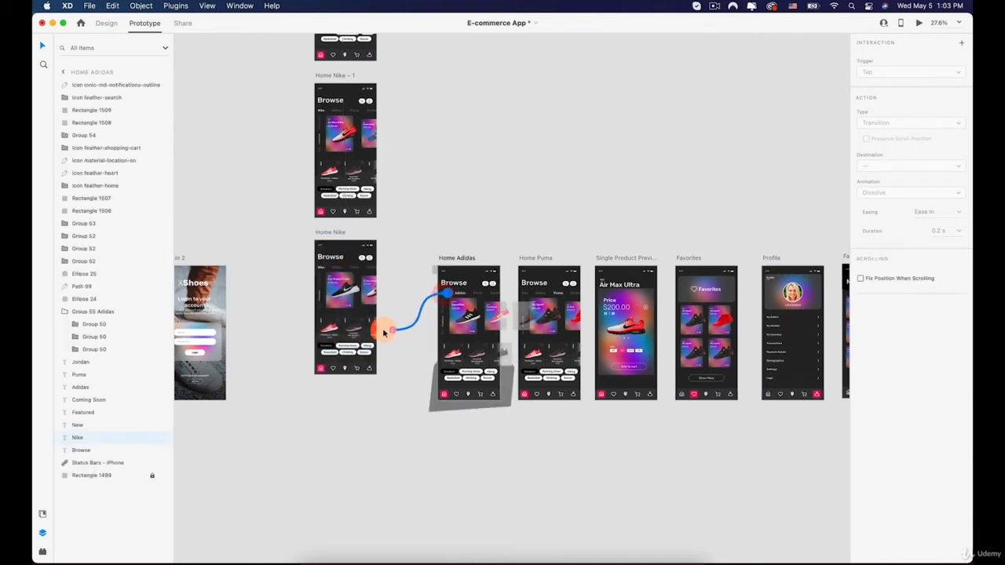
pyautogui.moveTo(383, 333); pyautogui.dragTo(392, 259)
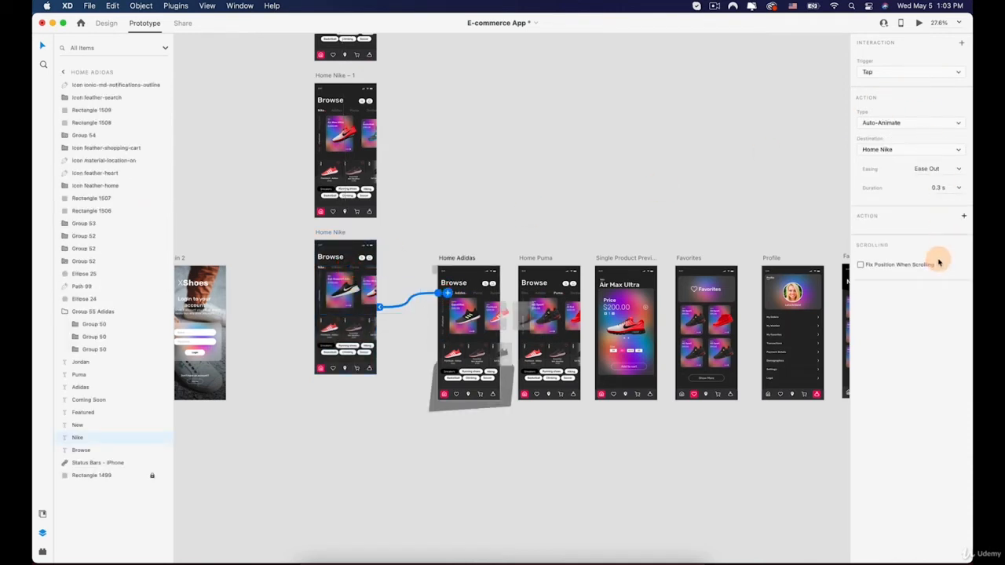
# Preview from Home Nike and test switching back and forth between the Nike and Adidas labels.
pyautogui.click(340, 234)
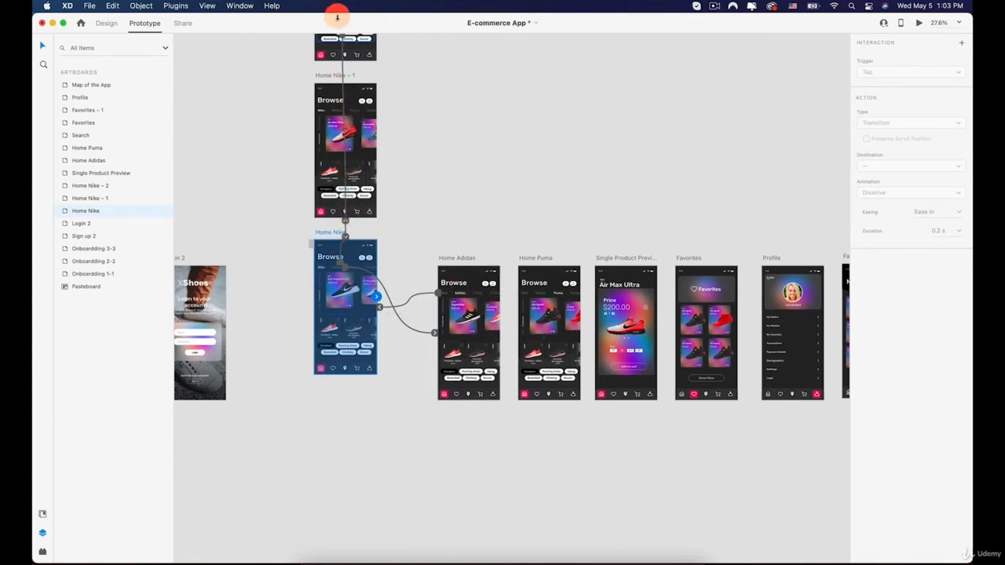
pyautogui.click(919, 24)
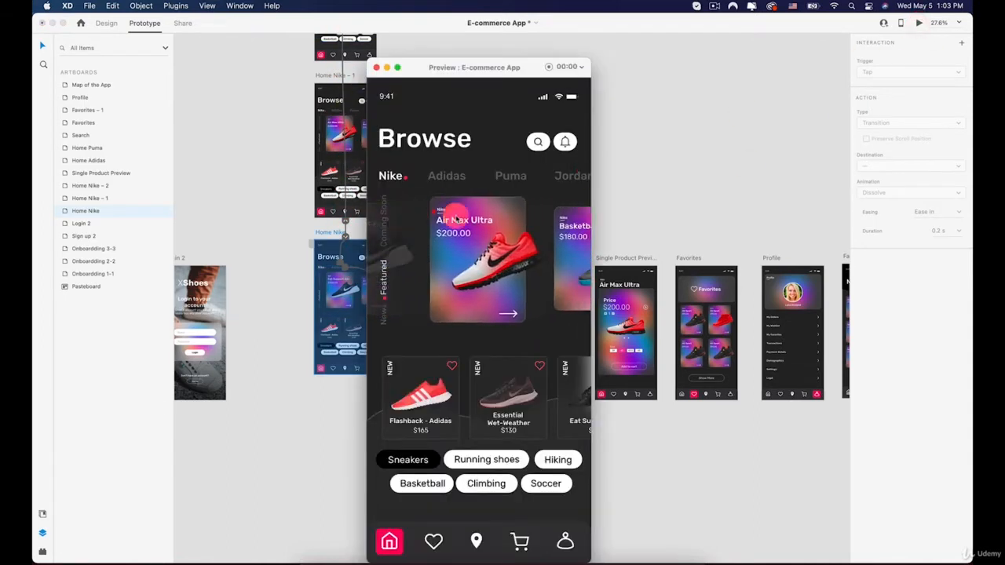
pyautogui.click(610, 227)
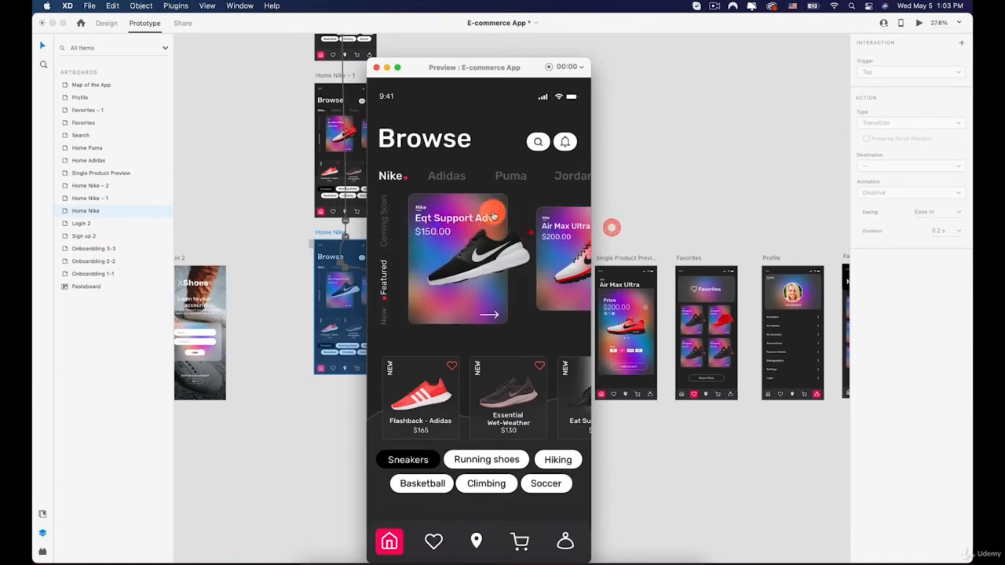
pyautogui.click(446, 173)
pyautogui.click(401, 177)
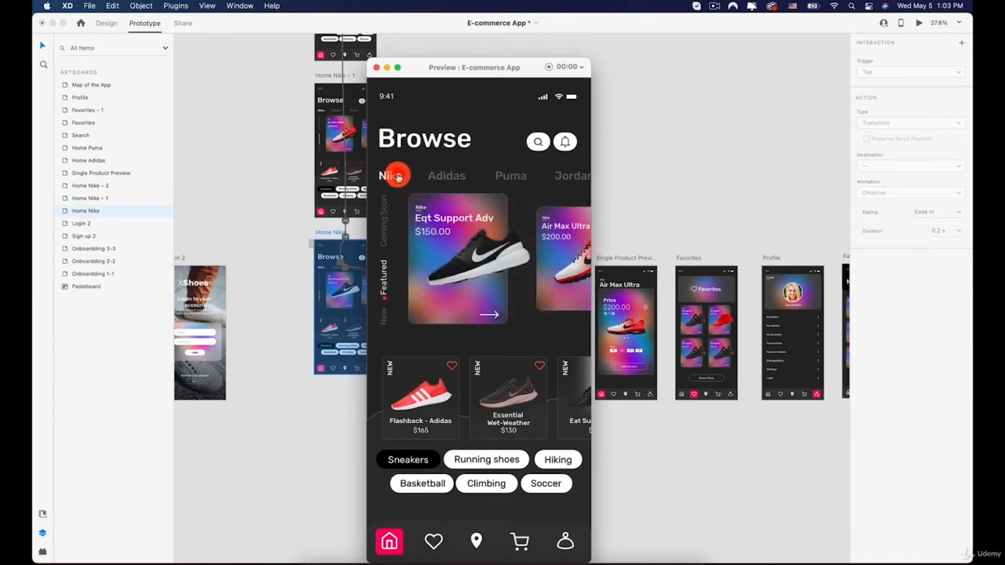
pyautogui.click(444, 177)
pyautogui.click(399, 176)
pyautogui.click(433, 176)
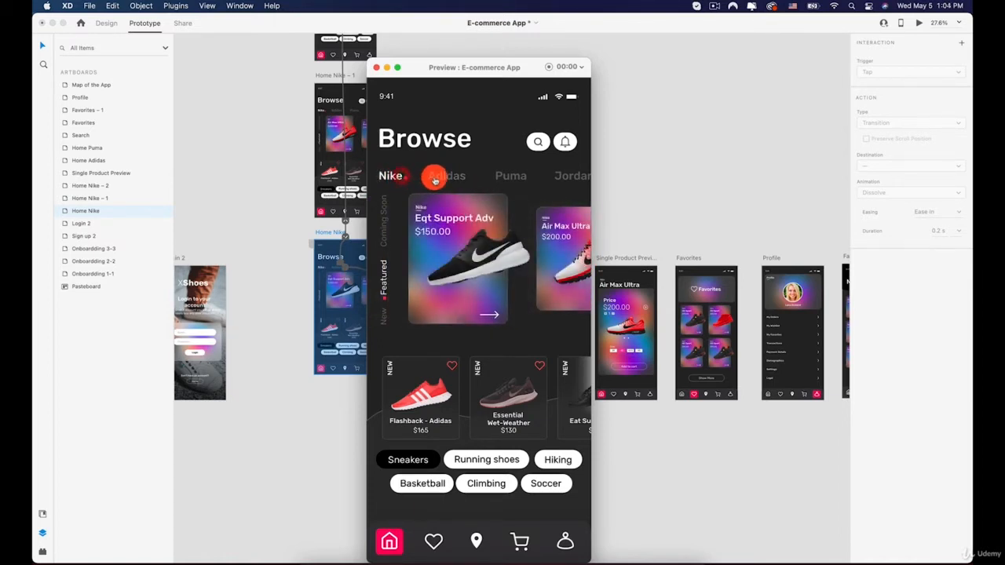
pyautogui.click(395, 178)
pyautogui.click(442, 177)
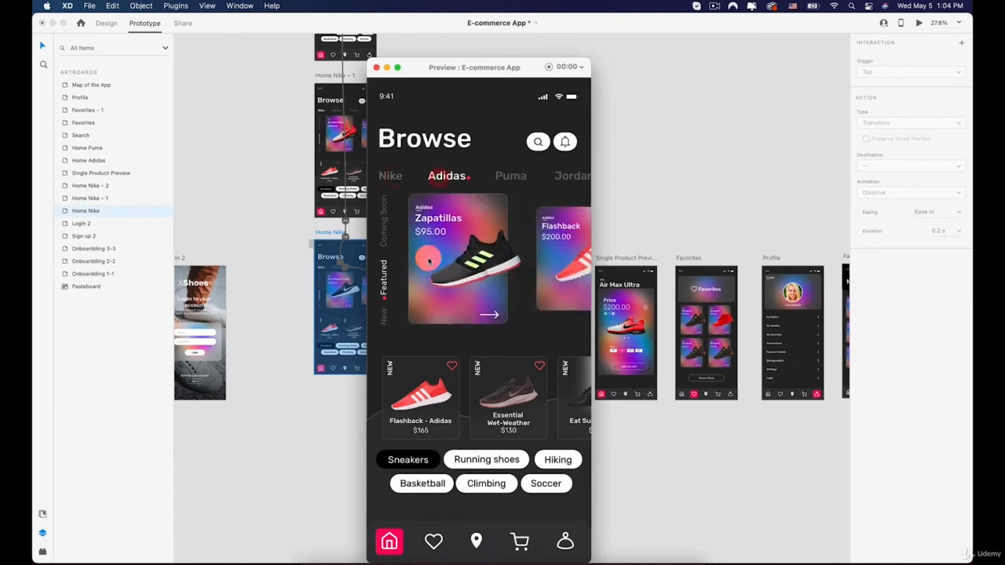
# Test the Adidas and Nike label transitions from the Air Max Ultra card in the preview and close it.
pyautogui.click(389, 176)
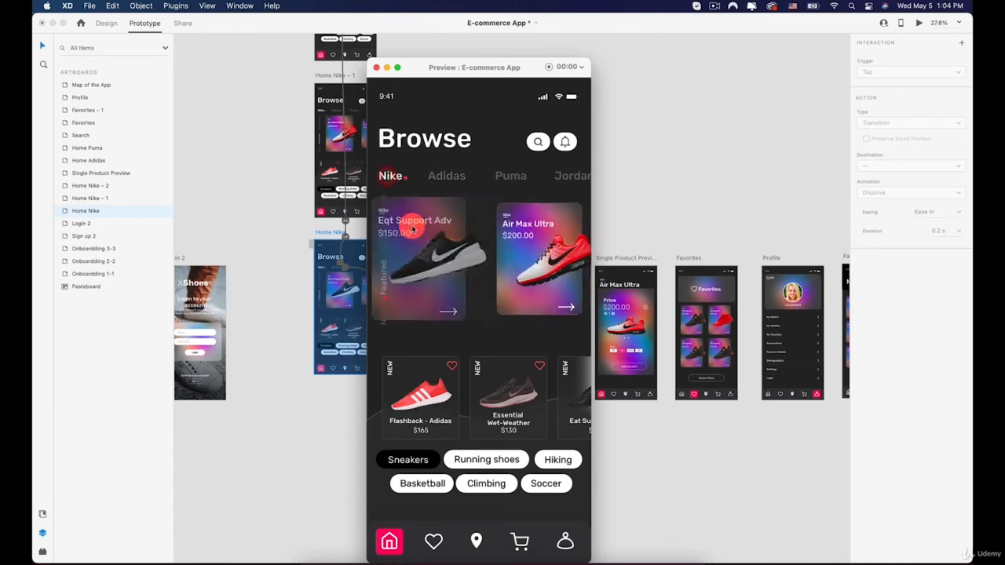
pyautogui.click(437, 175)
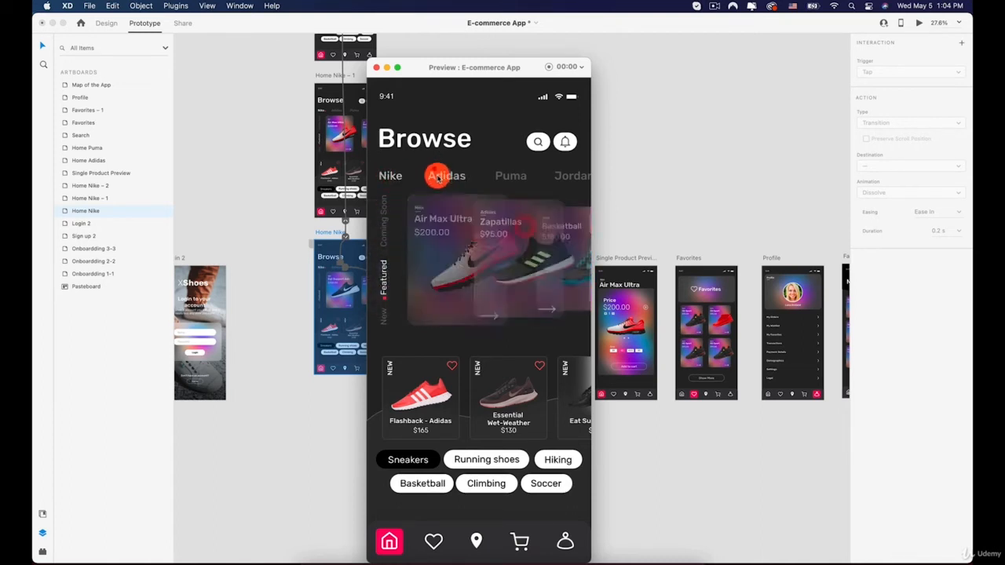
pyautogui.click(391, 166)
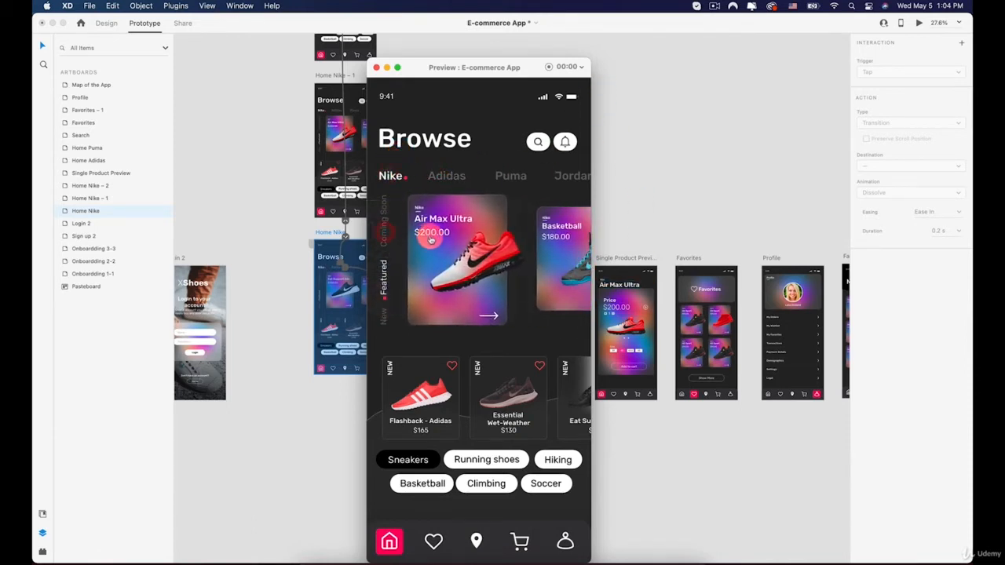
pyautogui.click(377, 67)
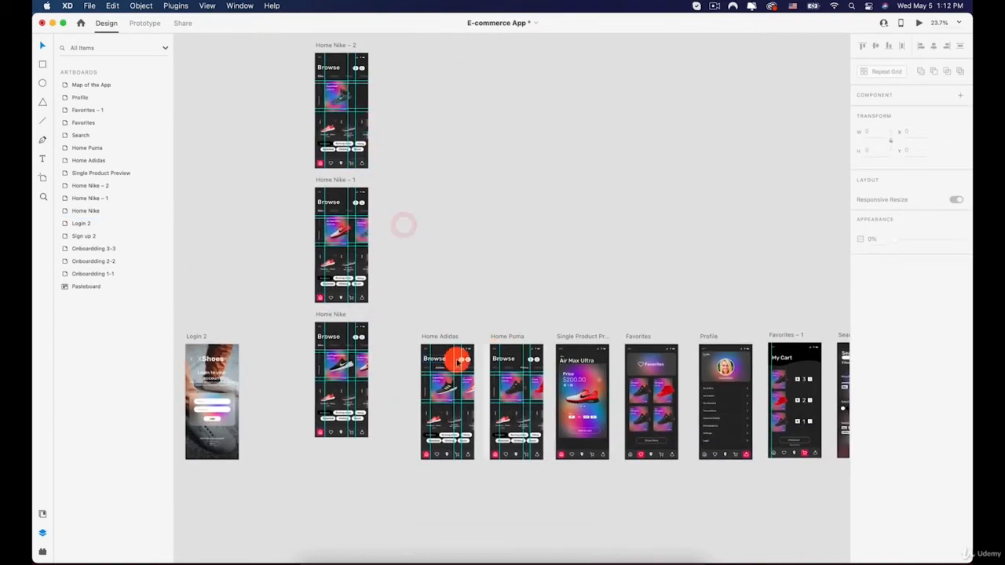
pyautogui.scroll(2, 455, 359)
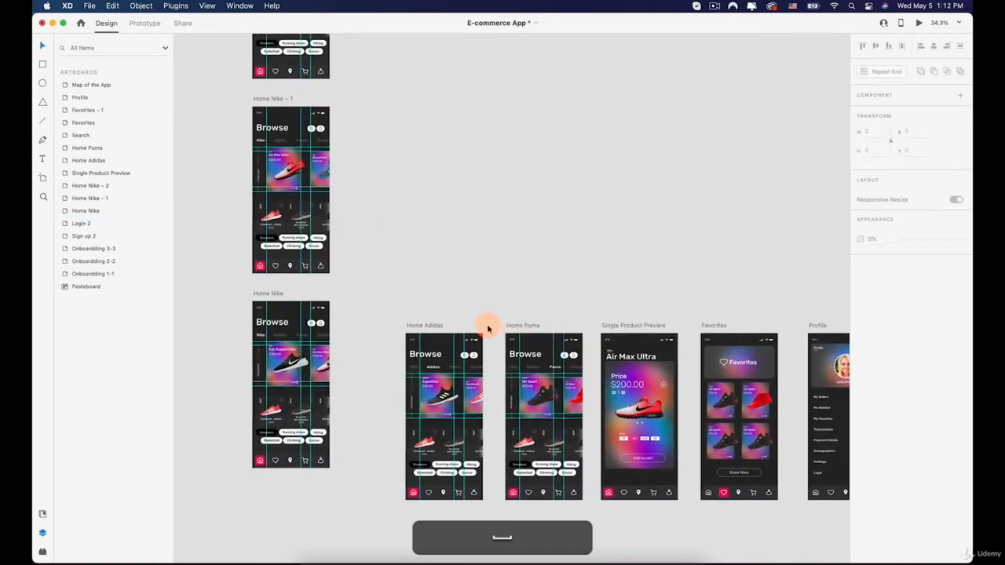
pyautogui.scroll(-2, 487, 328)
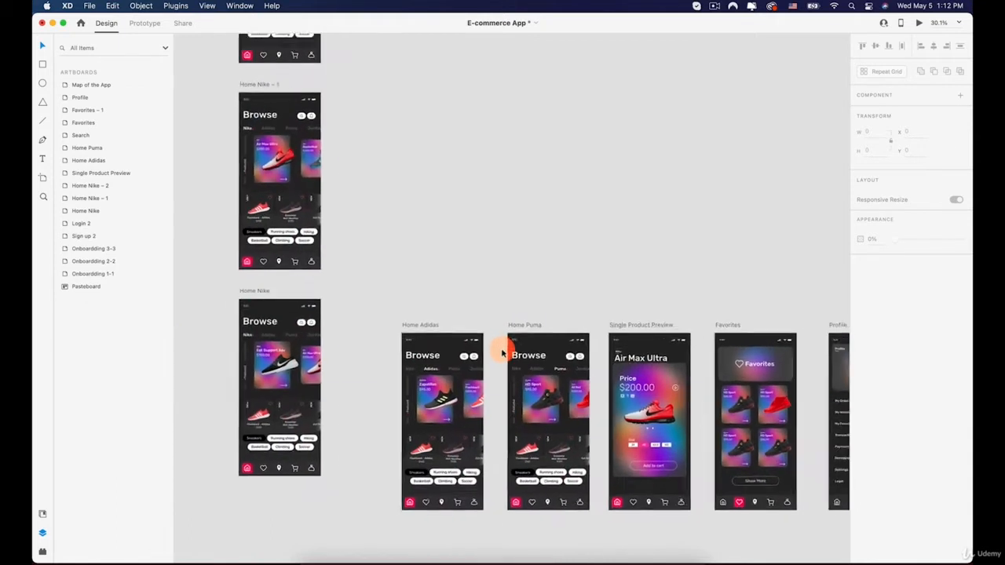
pyautogui.scroll(2, 503, 353)
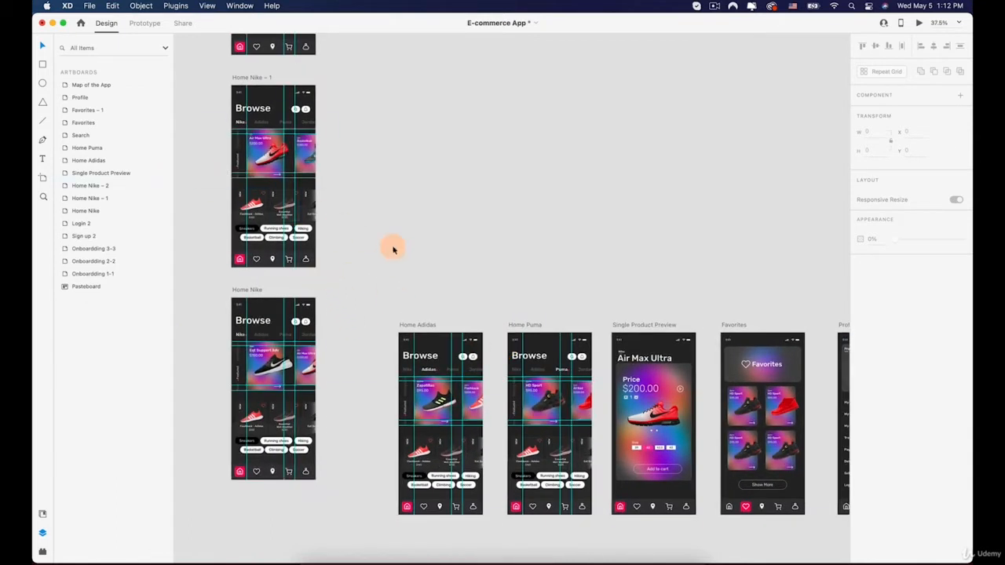
pyautogui.click(521, 325)
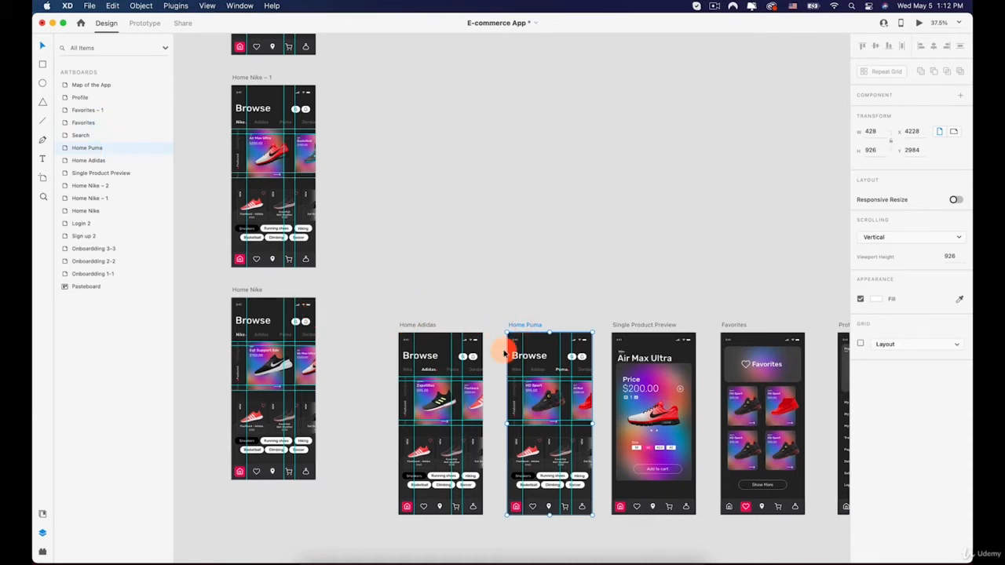
pyautogui.moveTo(540, 394); pyautogui.dragTo(575, 397)
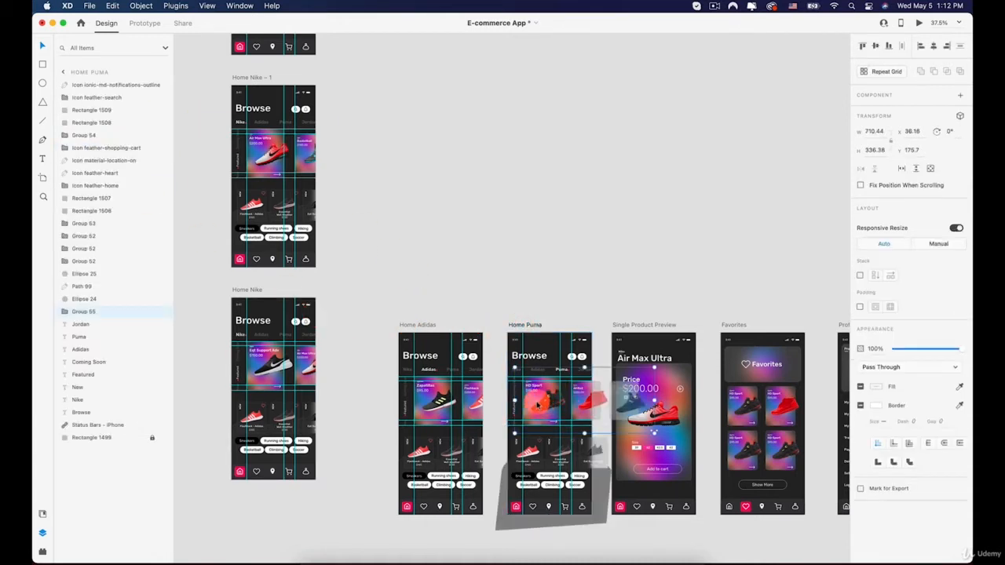
pyautogui.press('super+c')
pyautogui.click(253, 290)
pyautogui.press('super+v')
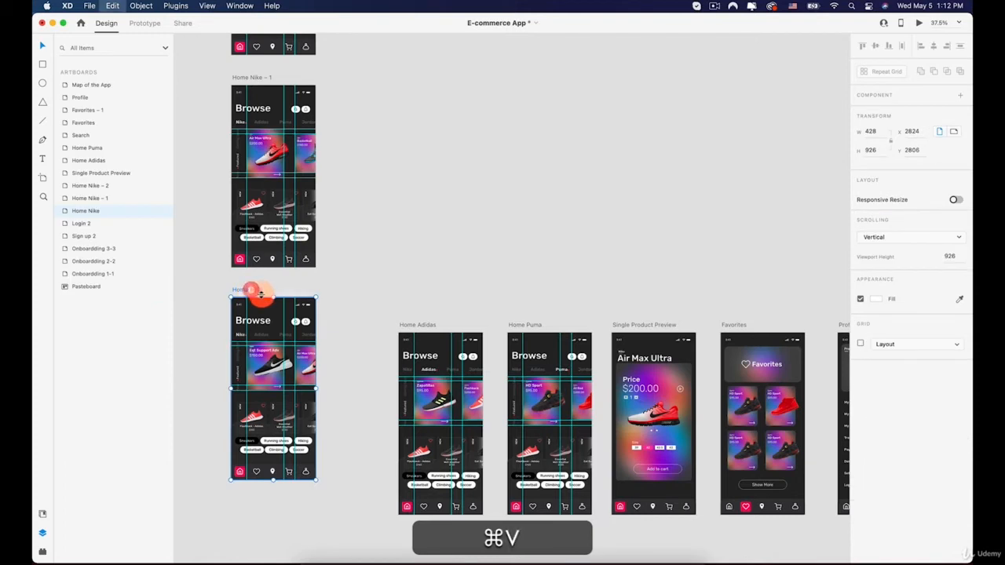
pyautogui.scroll(5, 300, 373)
pyautogui.press('space')
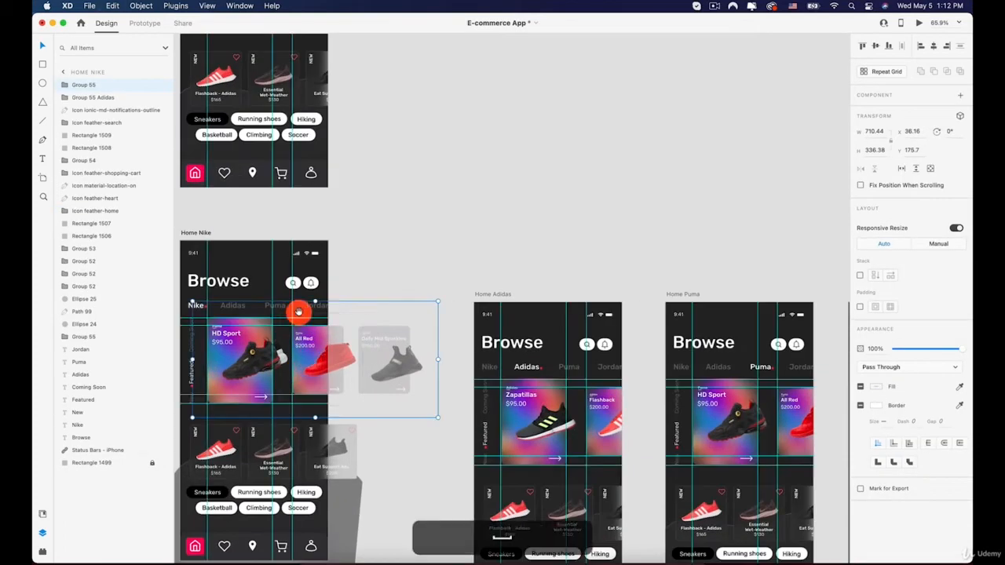
pyautogui.moveTo(298, 312); pyautogui.dragTo(377, 294)
pyautogui.moveTo(516, 289); pyautogui.dragTo(498, 294)
pyautogui.moveTo(316, 333); pyautogui.dragTo(382, 335)
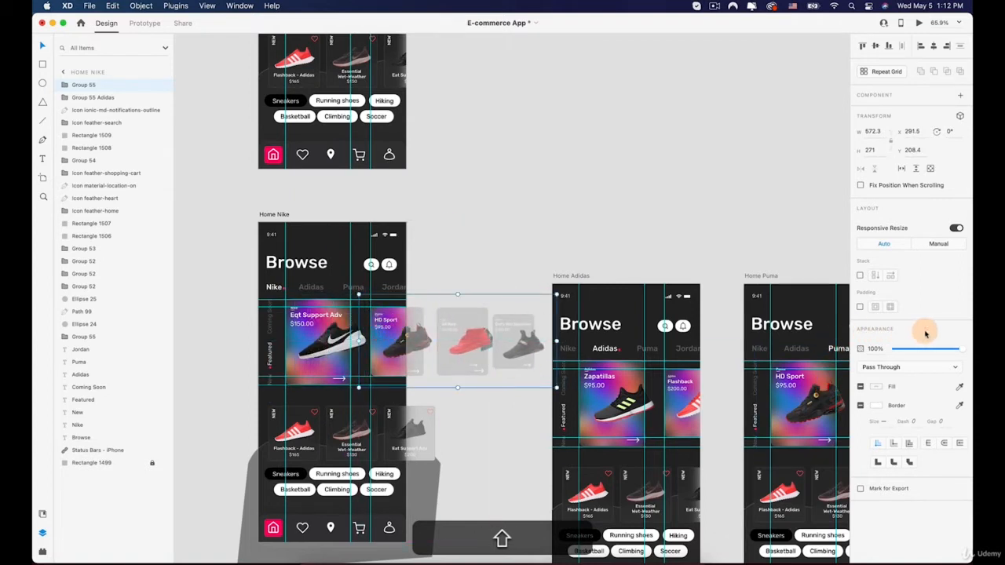
pyautogui.press('super+z')
pyautogui.press('super+z')
pyautogui.press('super+z')
pyautogui.press('super+z')
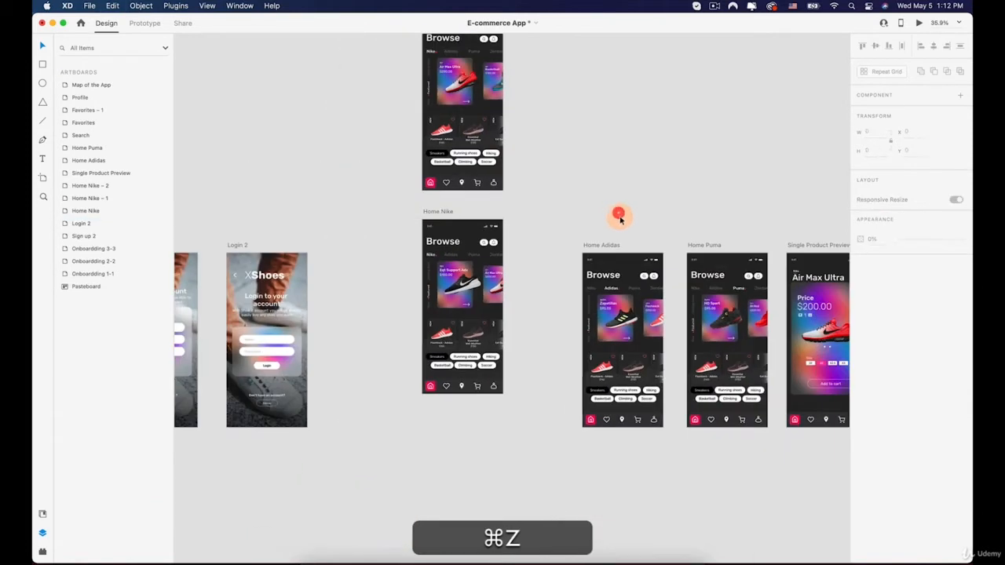
# Rename the shoe card group on the Home Puma artboard as Group 55 Puma.
pyautogui.moveTo(619, 216); pyautogui.dragTo(545, 209)
pyautogui.scroll(3, 643, 319)
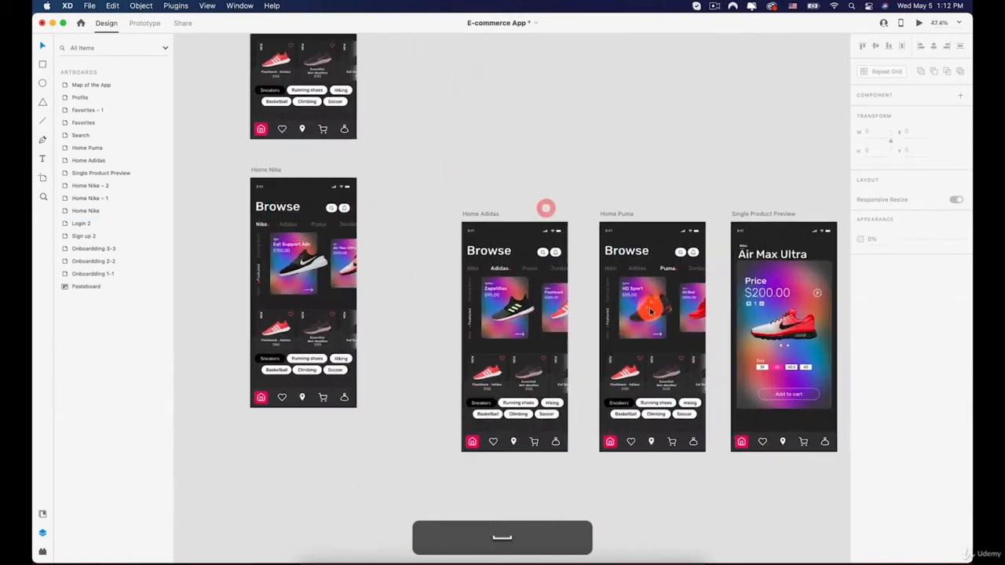
pyautogui.click(642, 312)
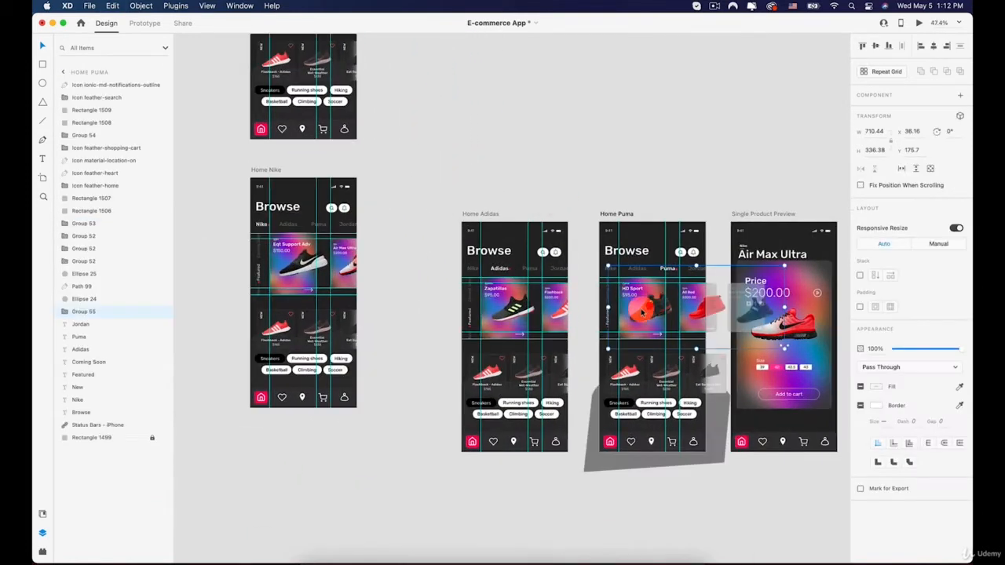
pyautogui.rightClick(91, 317)
pyautogui.click(117, 384)
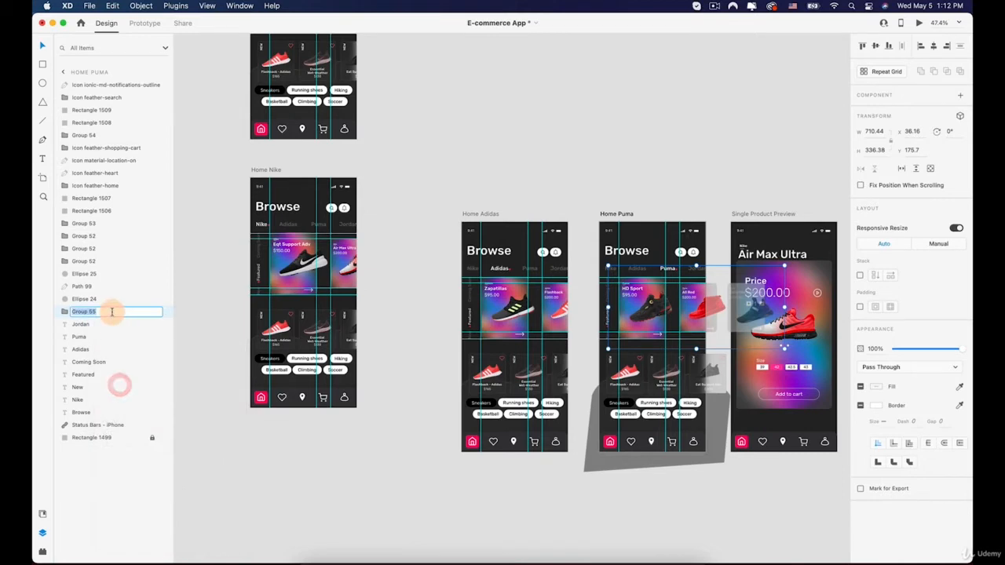
pyautogui.click(112, 312)
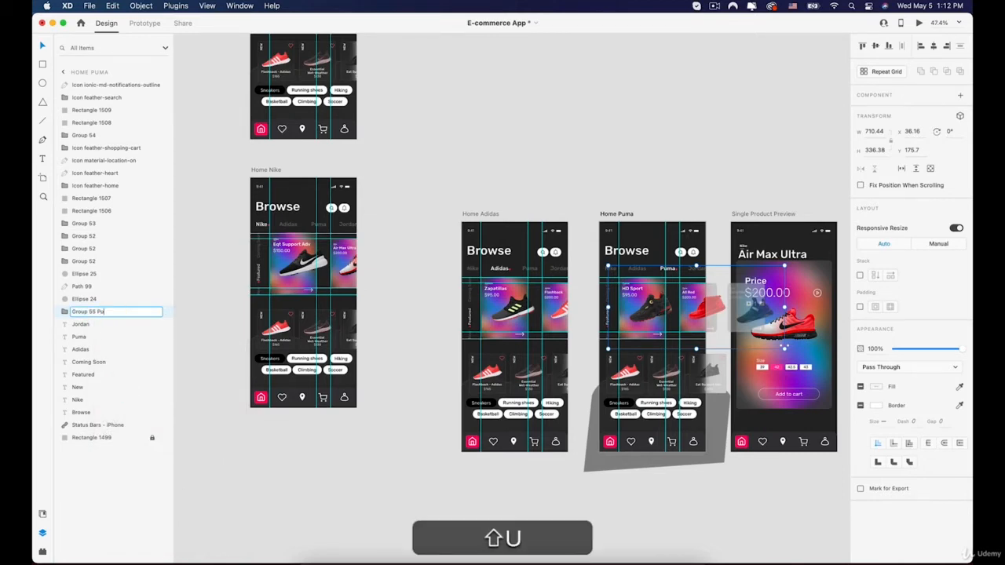
pyautogui.click(512, 294)
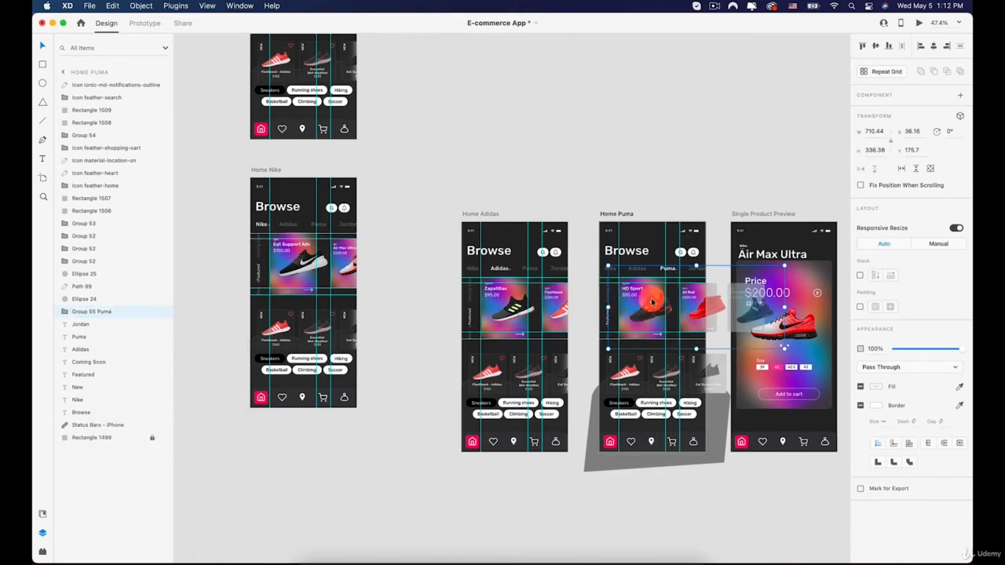
# Copy the Group 55 Puma group into Home Nike, scale it down, shift it right of the main card, and set its opacity to 0%.
pyautogui.press('super+c')
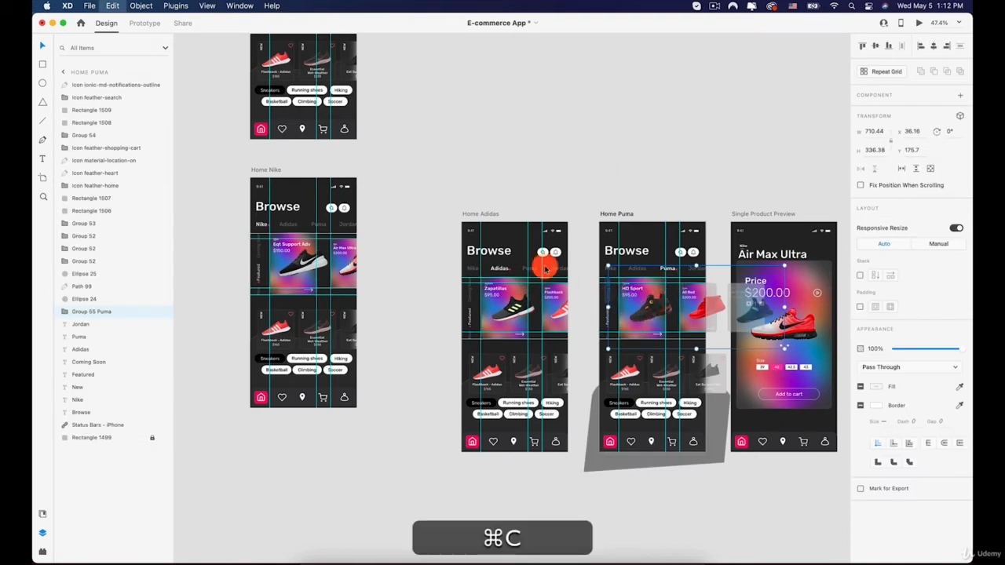
pyautogui.click(260, 170)
pyautogui.press('super+v')
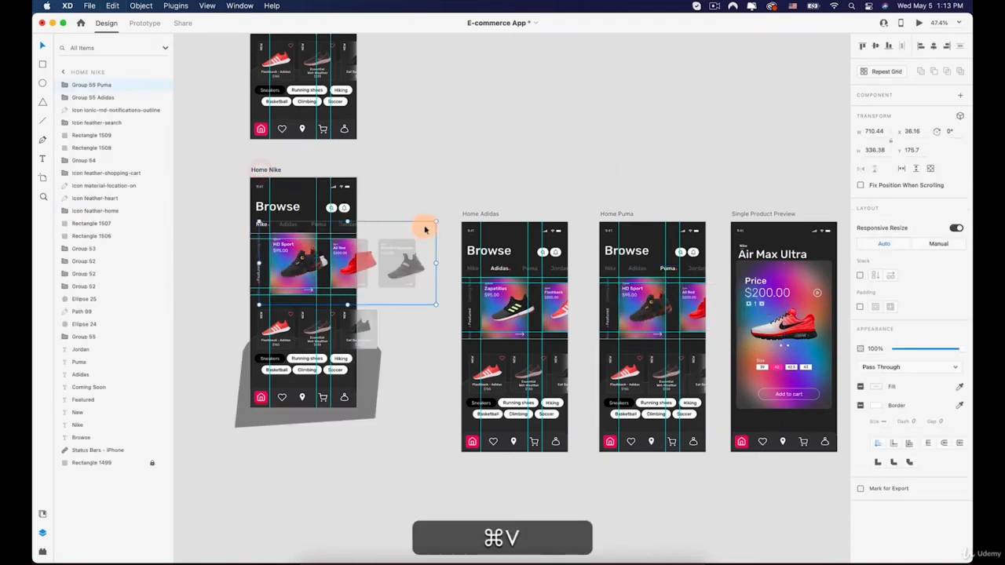
pyautogui.moveTo(430, 225); pyautogui.dragTo(417, 227)
pyautogui.moveTo(300, 260); pyautogui.dragTo(350, 258)
pyautogui.moveTo(932, 349); pyautogui.dragTo(707, 346)
# Paste the Group 55 Puma group into Home Nike – 1, scale it to about 604 × 286, shift it right to X 291.5, and set opacity to 0%.
pyautogui.moveTo(349, 165); pyautogui.dragTo(355, 426)
pyautogui.click(278, 190)
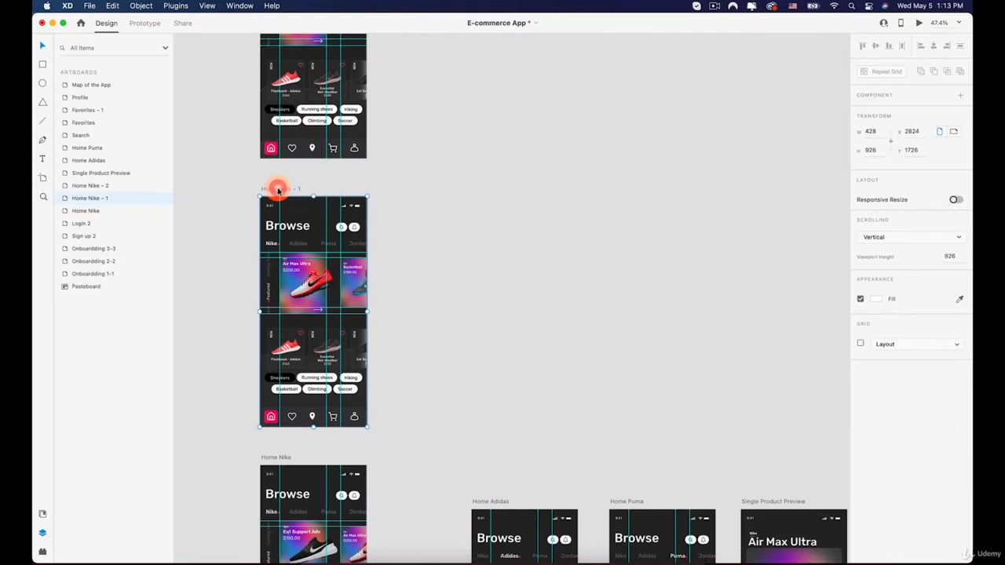
pyautogui.press('super+v')
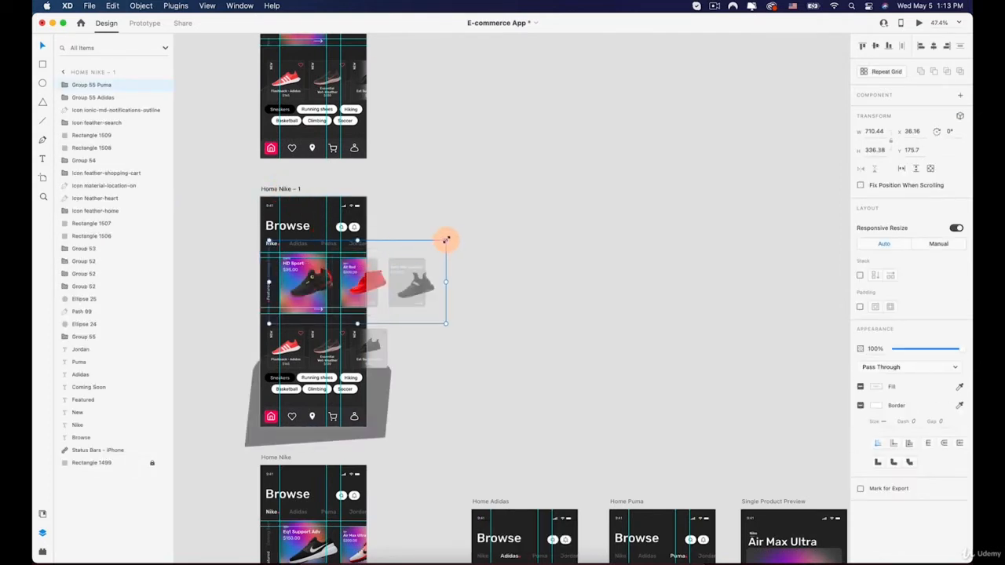
pyautogui.moveTo(446, 240); pyautogui.dragTo(432, 247)
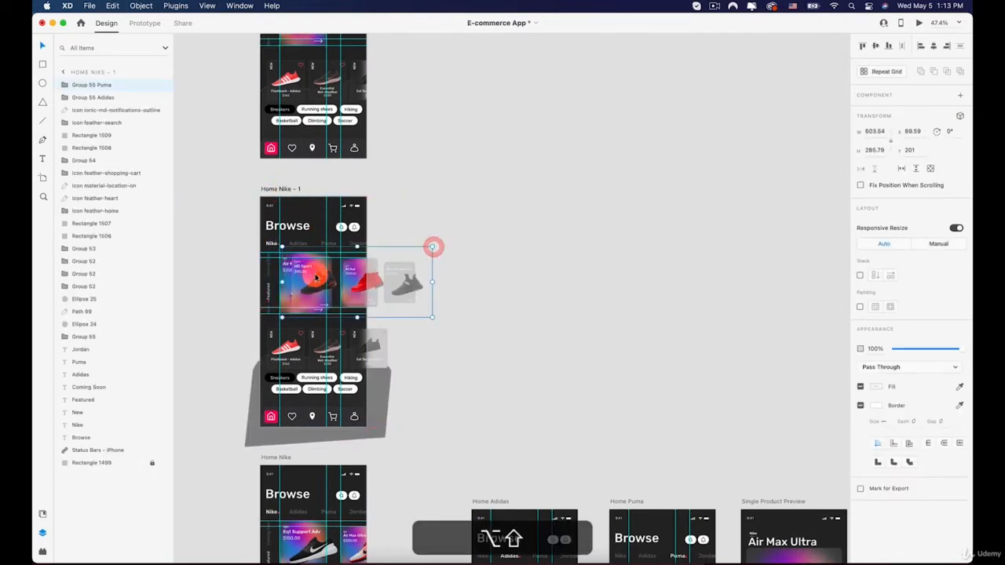
pyautogui.moveTo(317, 279); pyautogui.dragTo(367, 280)
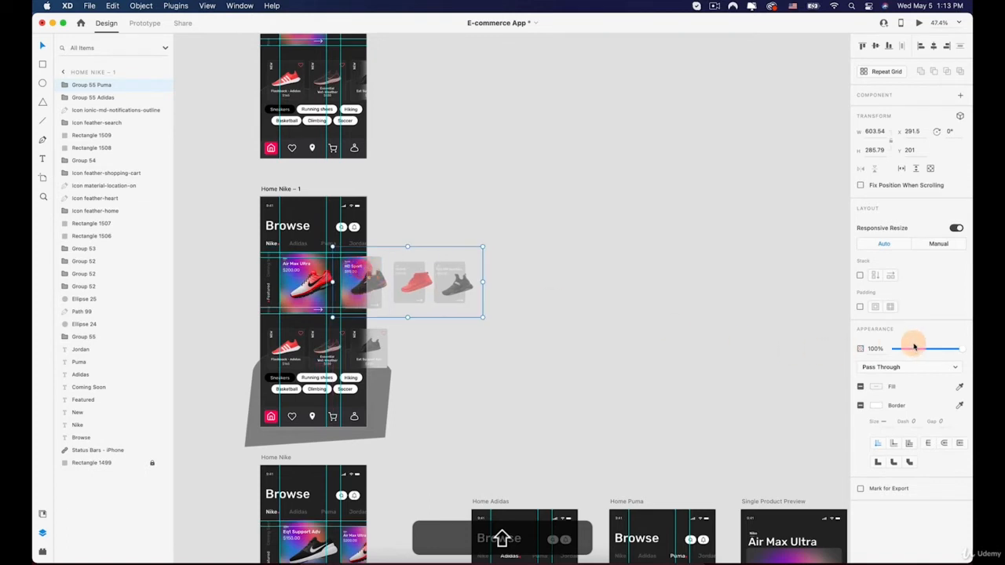
pyautogui.moveTo(914, 347); pyautogui.dragTo(830, 353)
# Paste the Group 55 Puma group into Home Nike – 2, scale it to about 562 × 266, shift it right to X 291.5, and set opacity to 0%.
pyautogui.scroll(5, 720, 350)
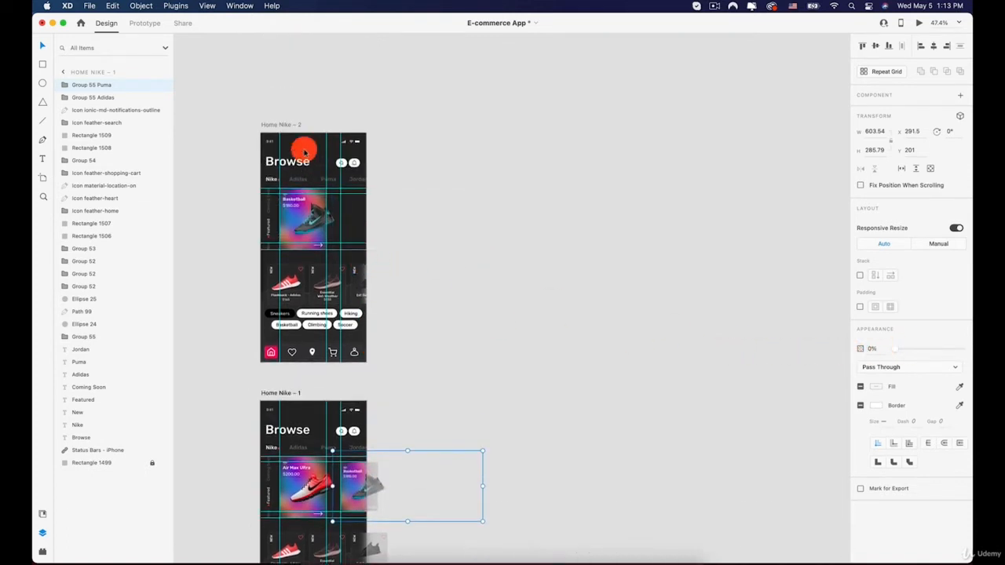
pyautogui.click(304, 152)
pyautogui.click(290, 128)
pyautogui.press('super+v')
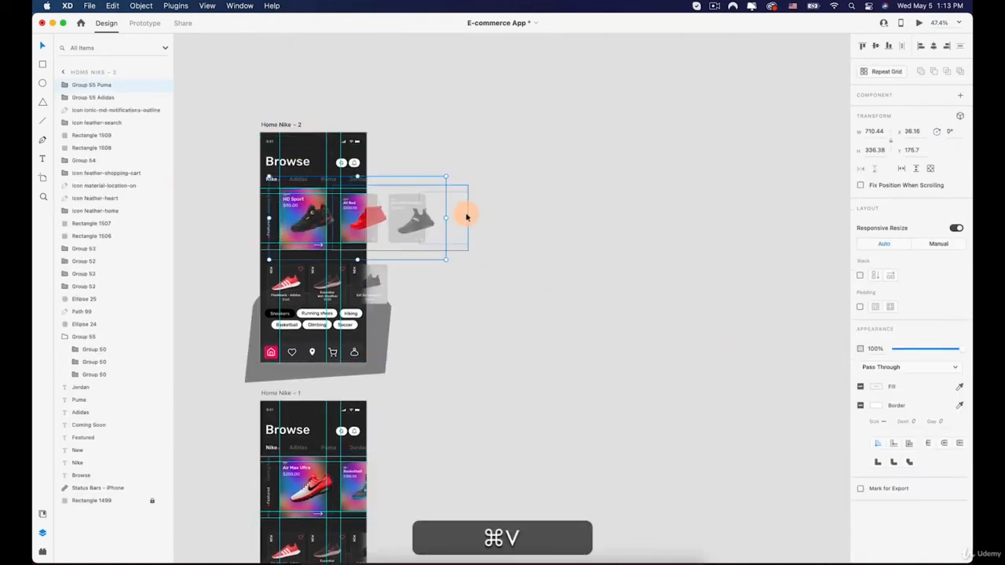
pyautogui.moveTo(446, 176); pyautogui.dragTo(429, 184)
pyautogui.moveTo(320, 212); pyautogui.dragTo(366, 214)
pyautogui.moveTo(936, 352); pyautogui.dragTo(725, 348)
# In Prototype mode, link the Puma label on Home Nike to the Home Puma artboard with a Tap Auto-Animate interaction.
pyautogui.scroll(-3, 588, 347)
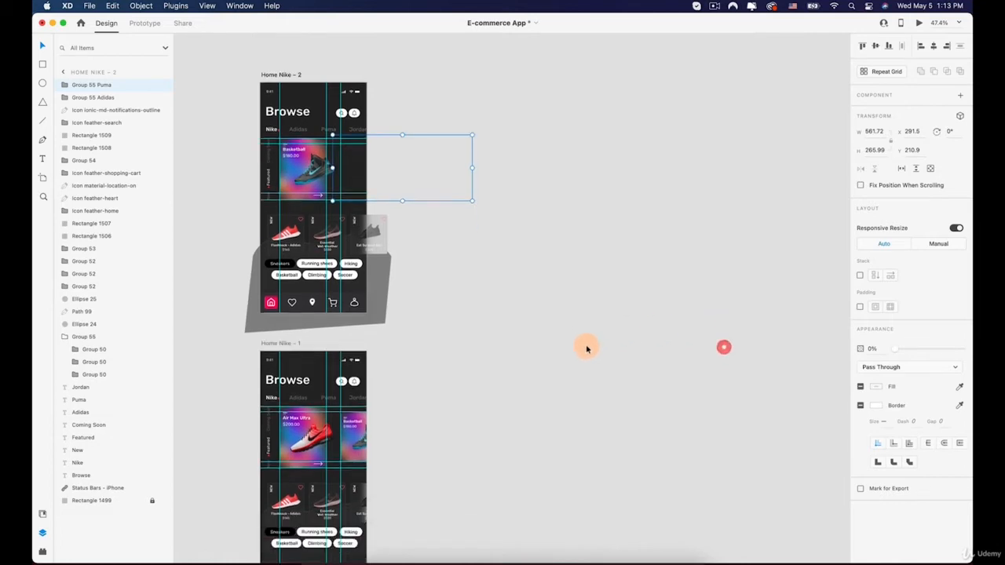
pyautogui.scroll(-3, 585, 349)
pyautogui.scroll(-1, 585, 348)
pyautogui.click(400, 412)
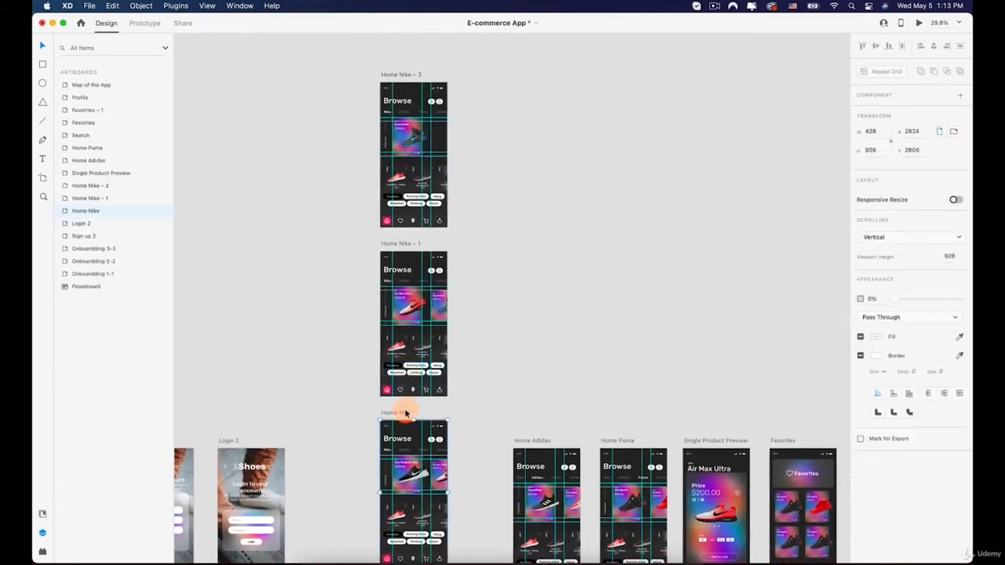
pyautogui.click(140, 24)
pyautogui.scroll(-3, 427, 393)
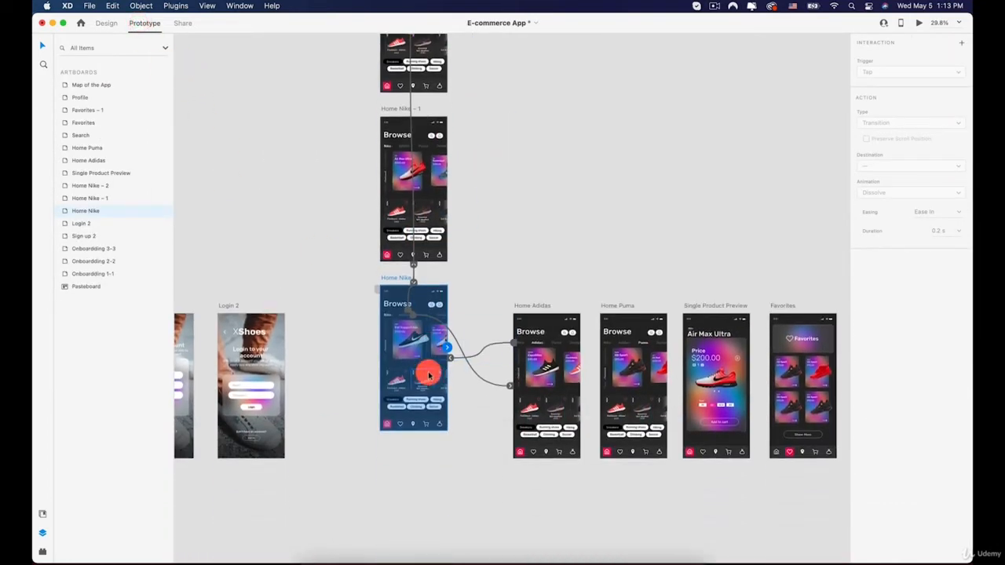
pyautogui.scroll(5, 426, 357)
pyautogui.click(460, 233)
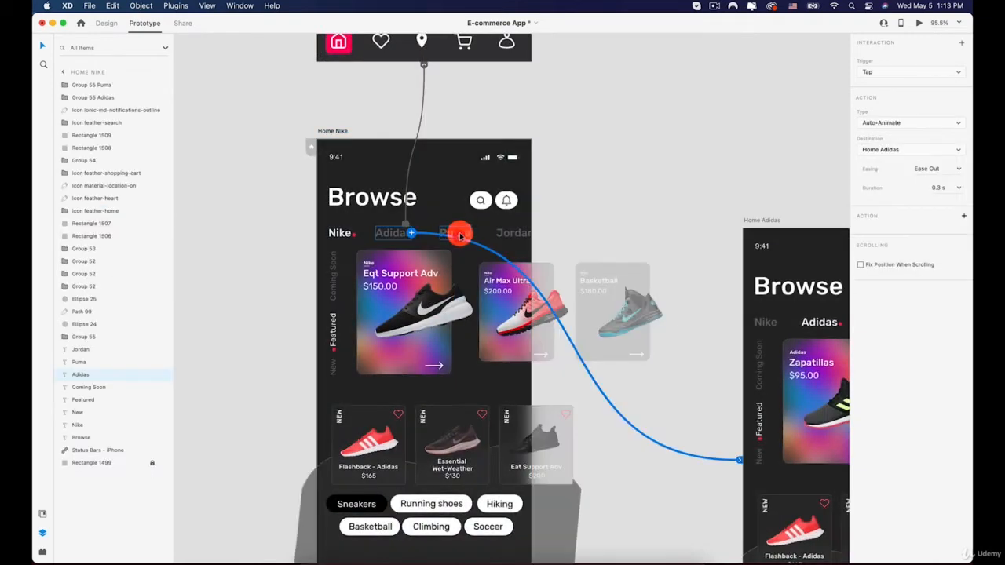
pyautogui.scroll(-5, 463, 237)
pyautogui.moveTo(463, 233); pyautogui.dragTo(711, 267)
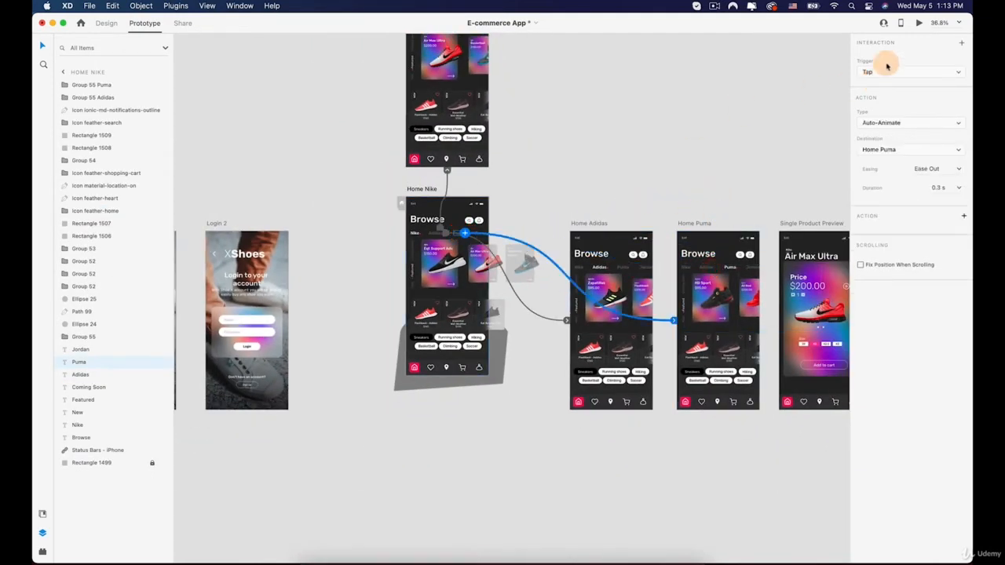
# Link the Puma label on Home Nike – 1 to Home Puma with a Tap trigger and Auto-Animate.
pyautogui.scroll(5, 523, 183)
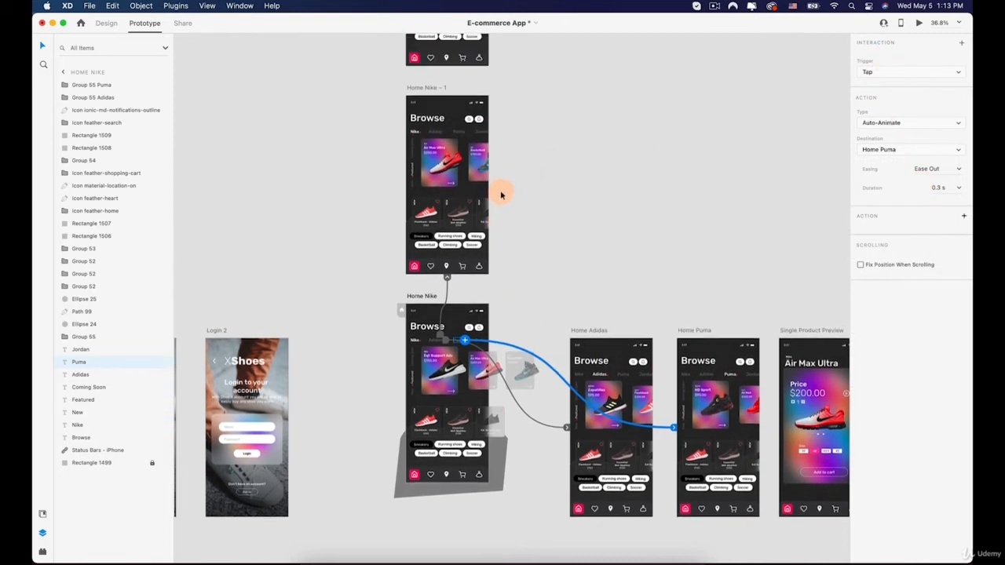
pyautogui.click(428, 125)
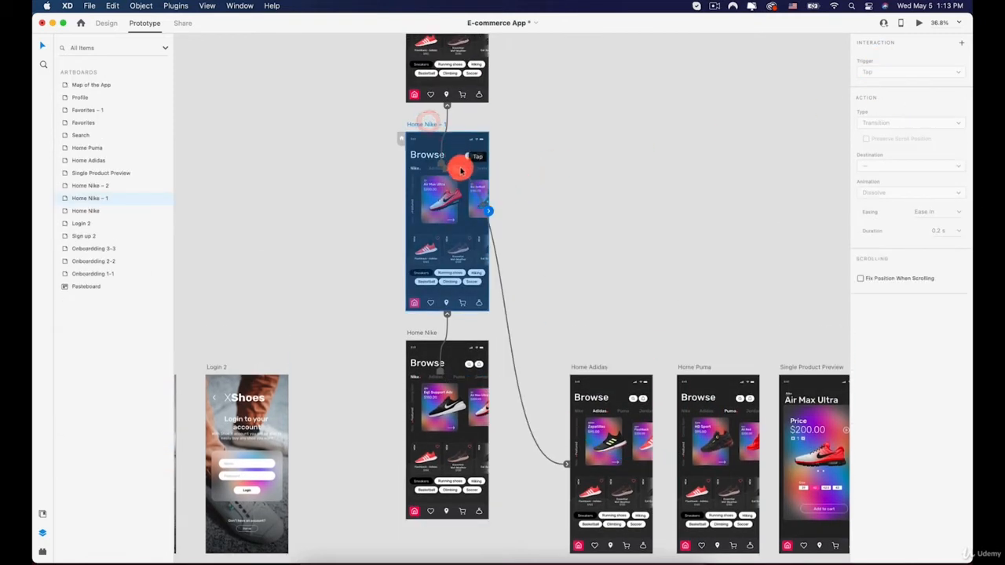
pyautogui.click(461, 165)
pyautogui.moveTo(464, 173); pyautogui.dragTo(718, 424)
pyautogui.click(880, 71)
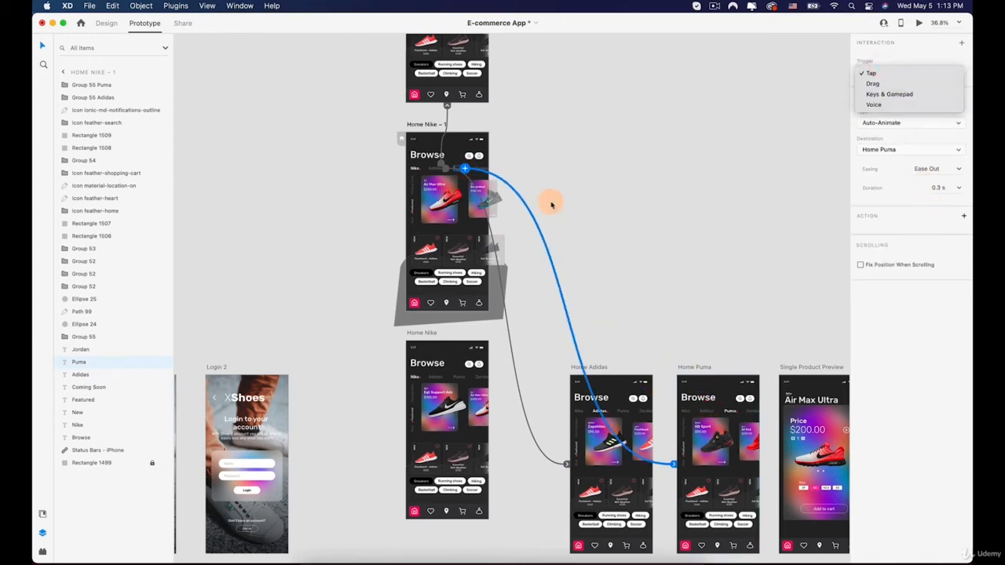
pyautogui.click(550, 202)
# Link the Puma label on Home Nike – 2 to Home Puma using Tap and Auto-Animate.
pyautogui.scroll(8, 520, 212)
pyautogui.click(434, 146)
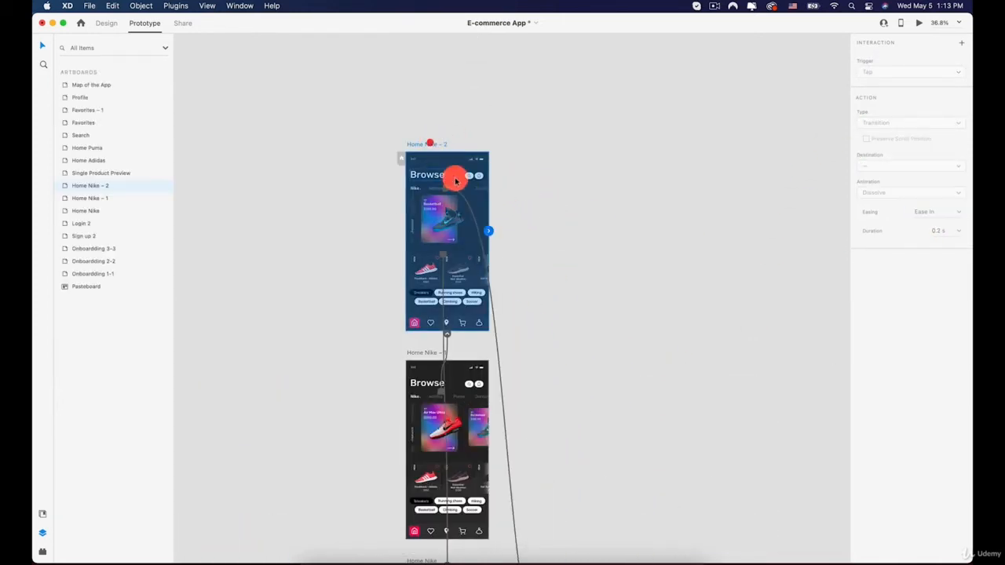
pyautogui.click(464, 188)
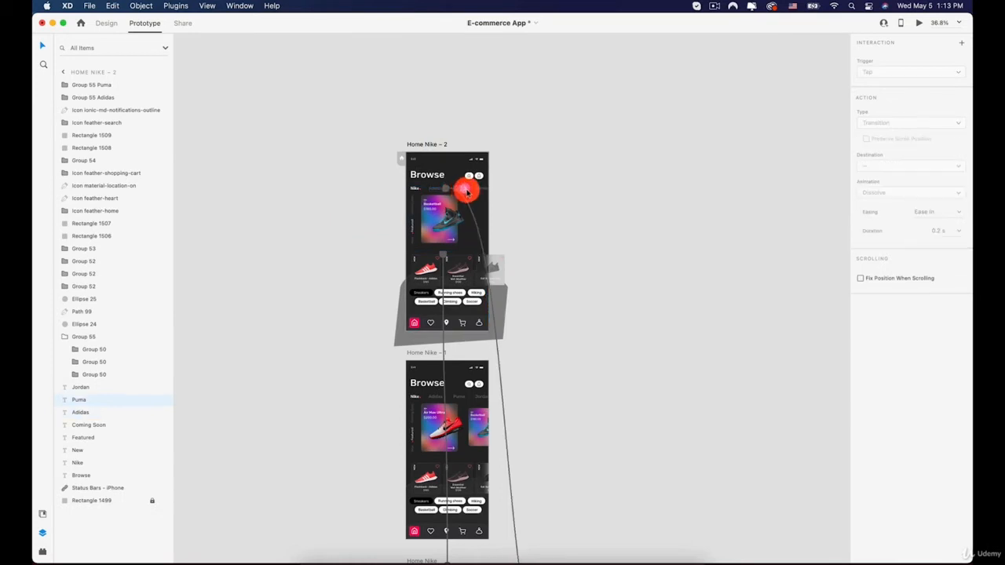
pyautogui.scroll(-3, 466, 191)
pyautogui.hscroll(2, 466, 191)
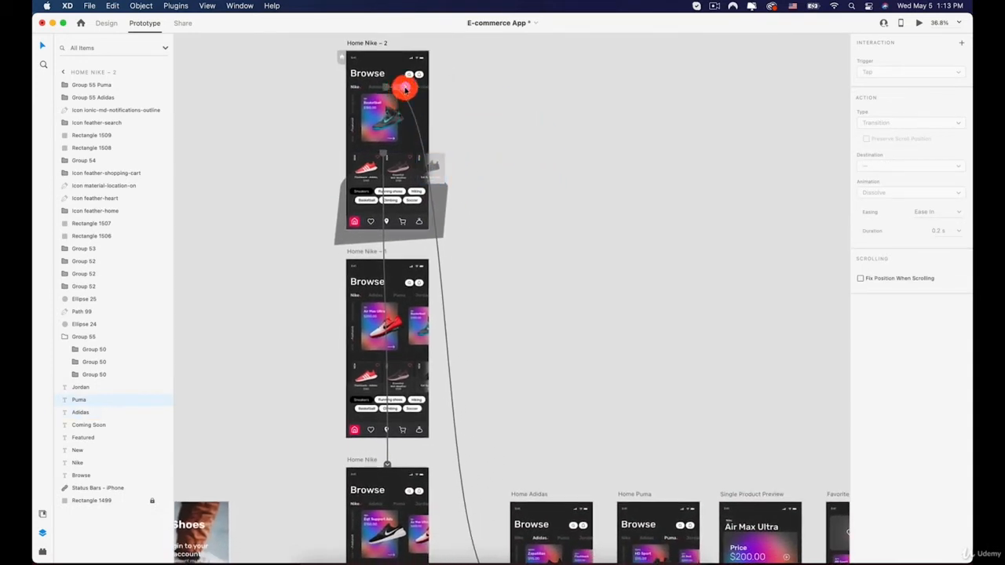
pyautogui.moveTo(405, 89); pyautogui.dragTo(644, 534)
pyautogui.scroll(-2, 599, 395)
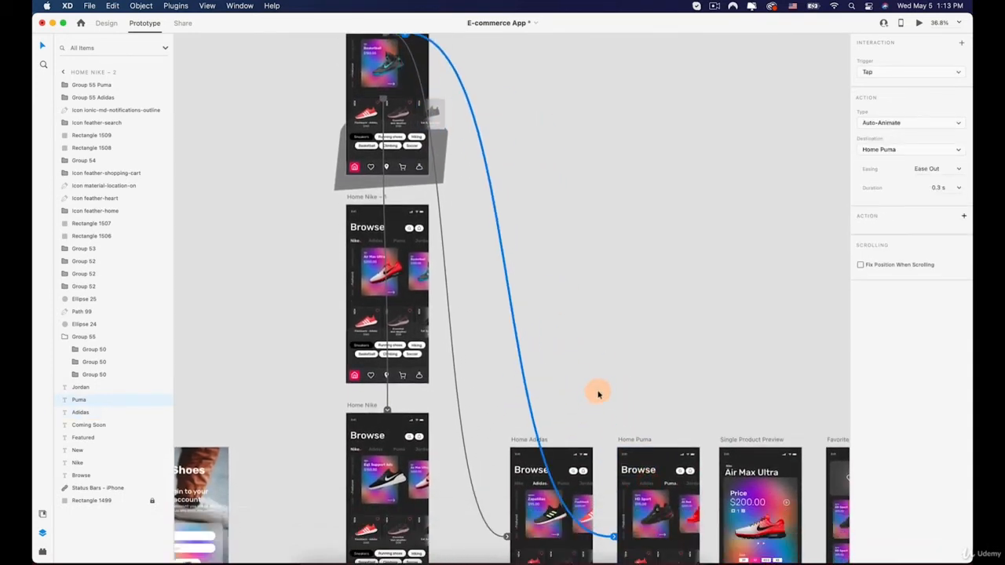
pyautogui.scroll(3, 657, 355)
pyautogui.scroll(2, 498, 253)
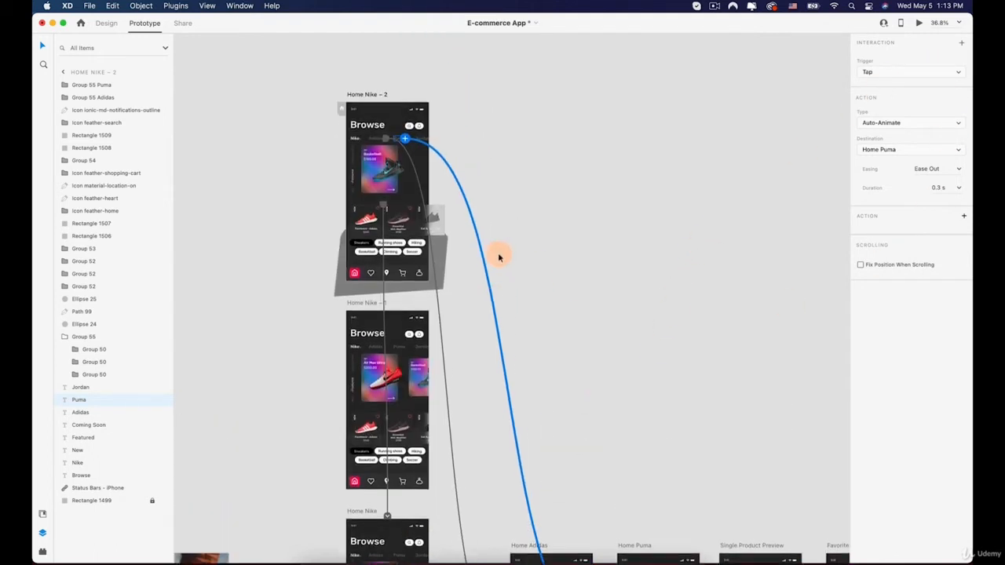
# On Home Puma, link the Adidas label to Home Adidas and the Nike label to Home Nike with Tap Auto-Animate interactions.
pyautogui.scroll(-5, 392, 285)
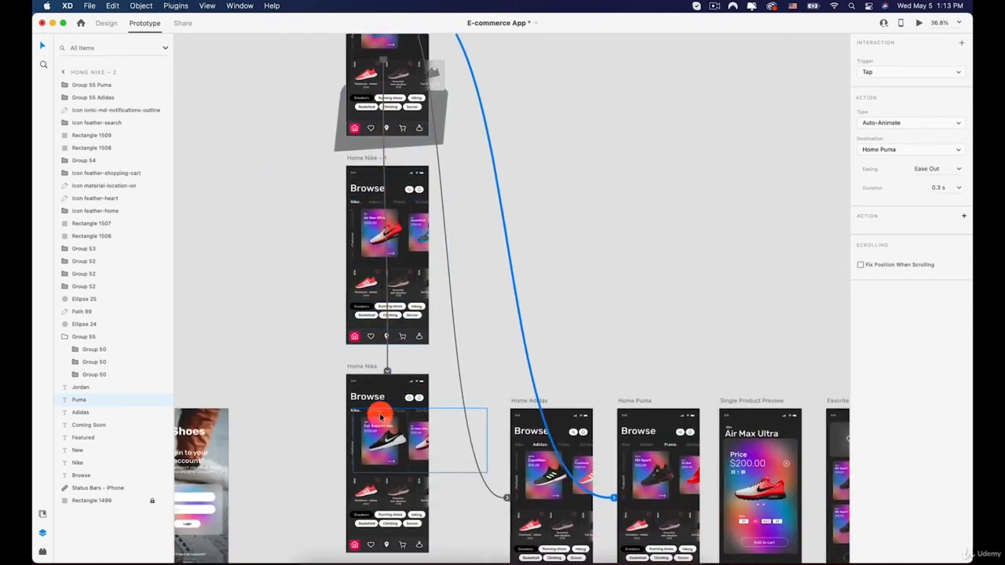
pyautogui.click(642, 403)
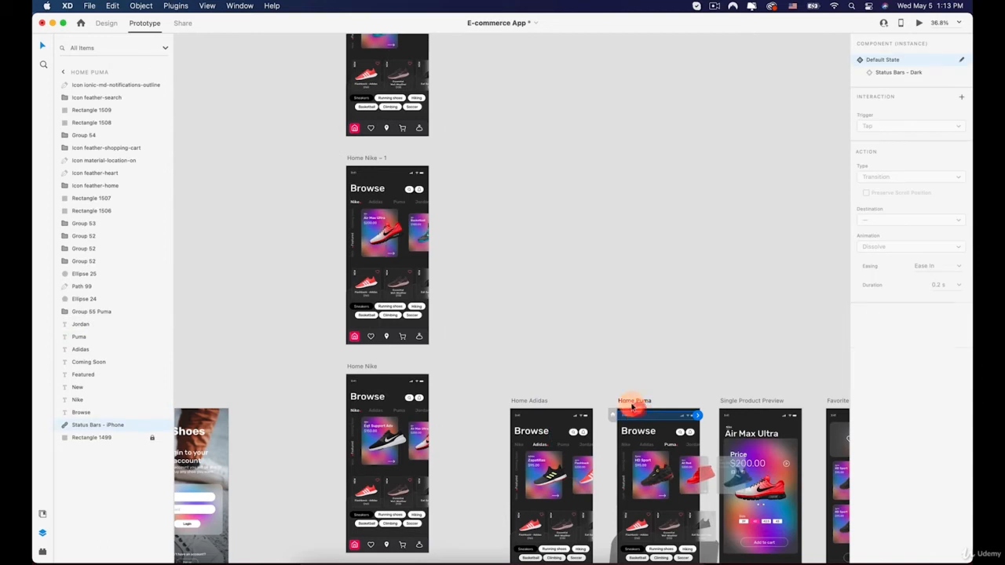
pyautogui.click(645, 449)
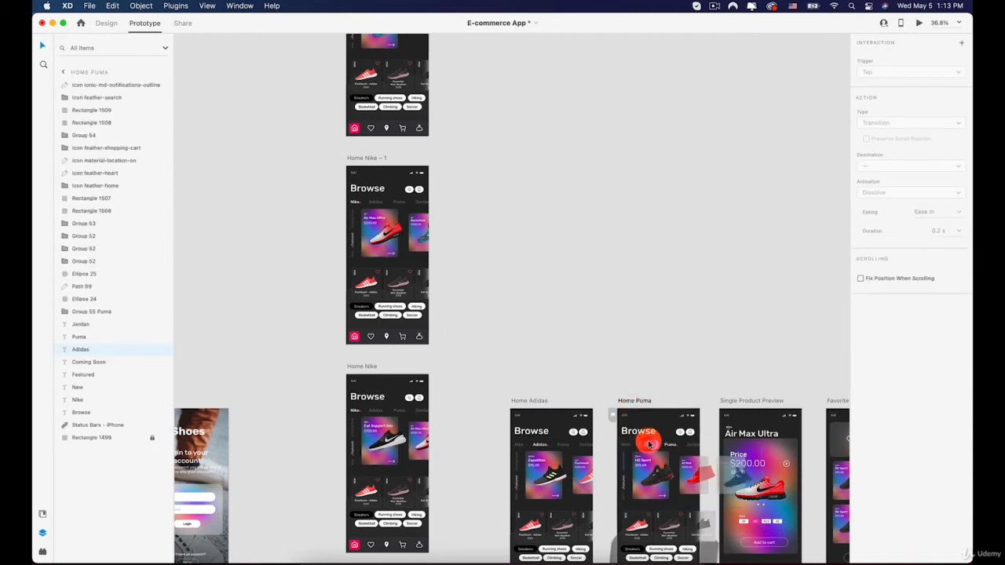
pyautogui.moveTo(653, 445); pyautogui.dragTo(554, 433)
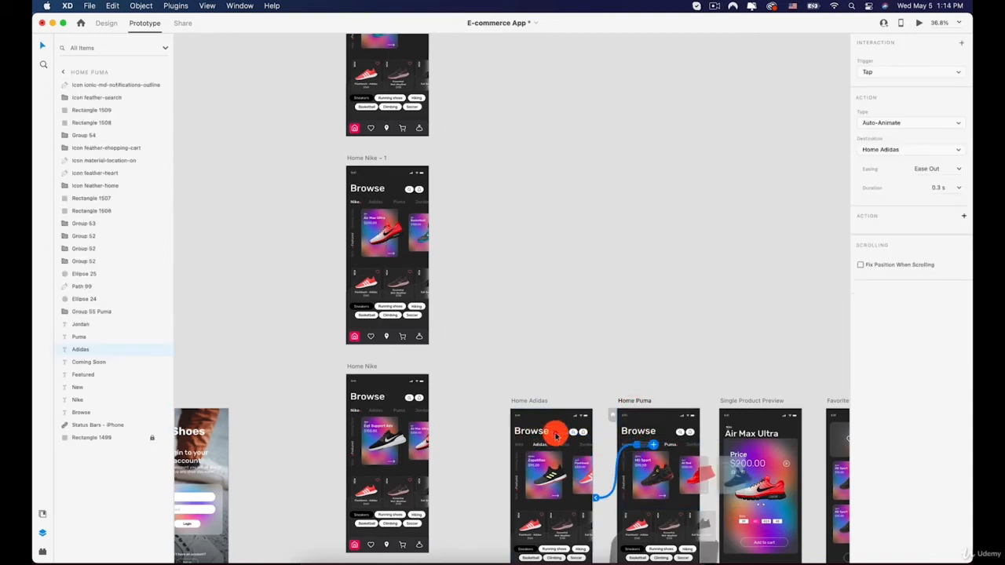
pyautogui.click(628, 446)
pyautogui.moveTo(631, 445); pyautogui.dragTo(400, 408)
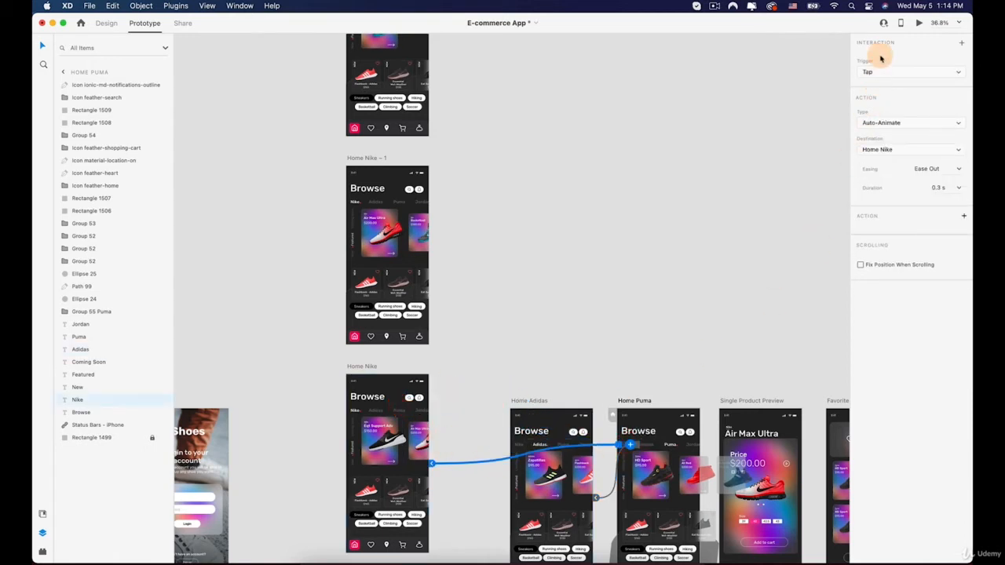
# Preview from Home Nike, swipe through the Nike cards and back, test the Adidas and Puma labels, and close the preview.
pyautogui.click(363, 366)
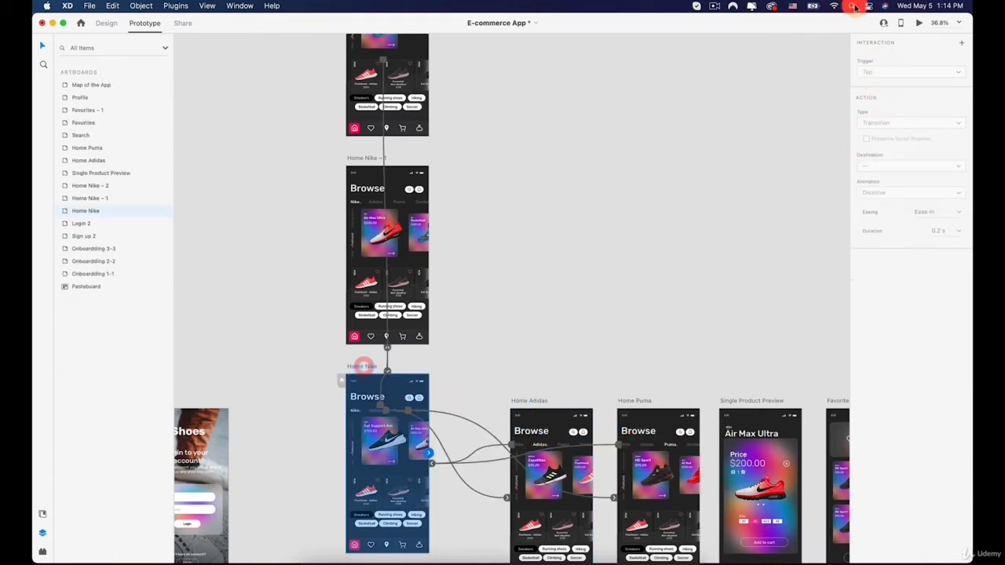
pyautogui.click(920, 24)
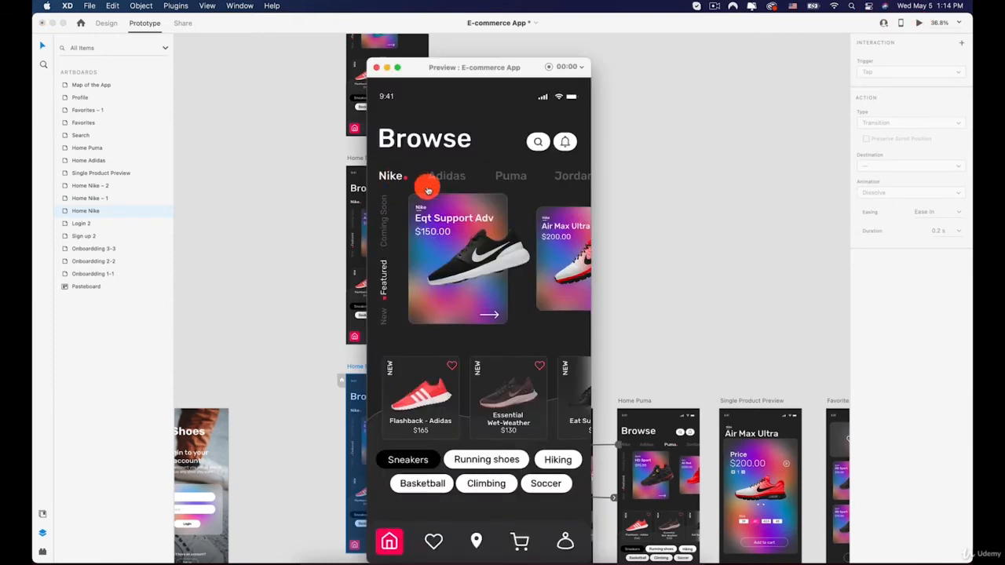
pyautogui.moveTo(467, 259); pyautogui.dragTo(360, 261)
pyautogui.moveTo(448, 257); pyautogui.dragTo(379, 255)
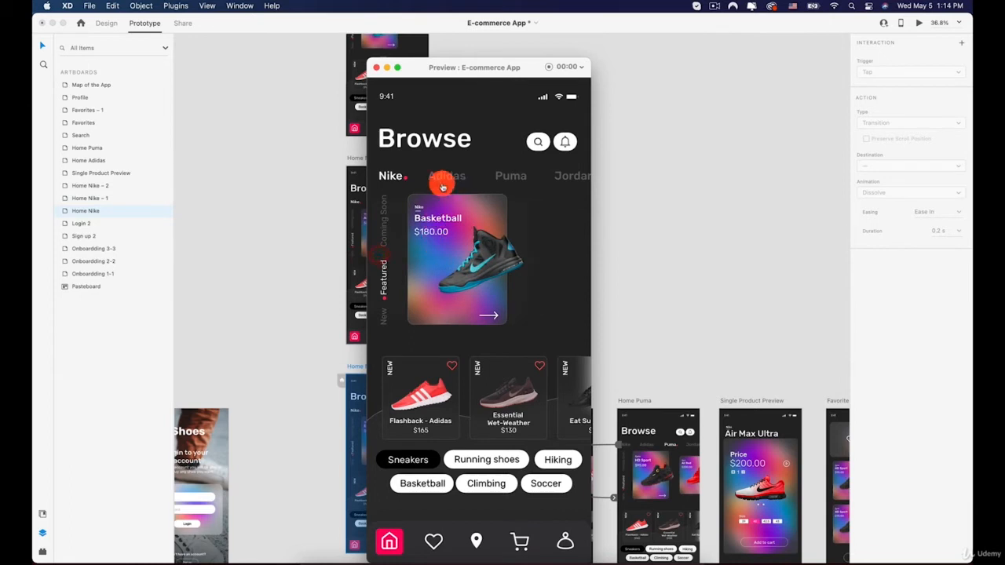
pyautogui.moveTo(427, 230); pyautogui.dragTo(518, 221)
pyautogui.moveTo(461, 237); pyautogui.dragTo(544, 233)
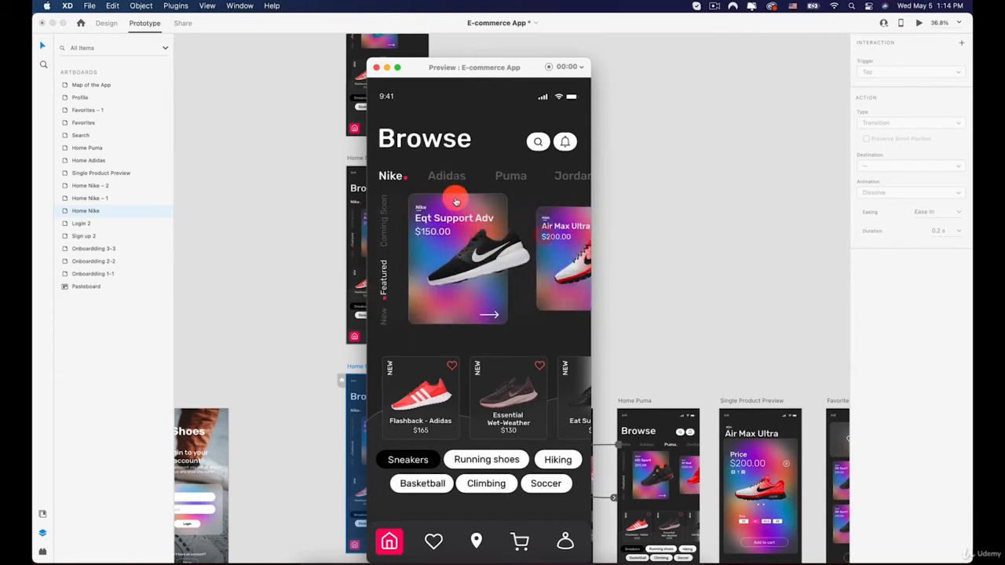
pyautogui.click(446, 177)
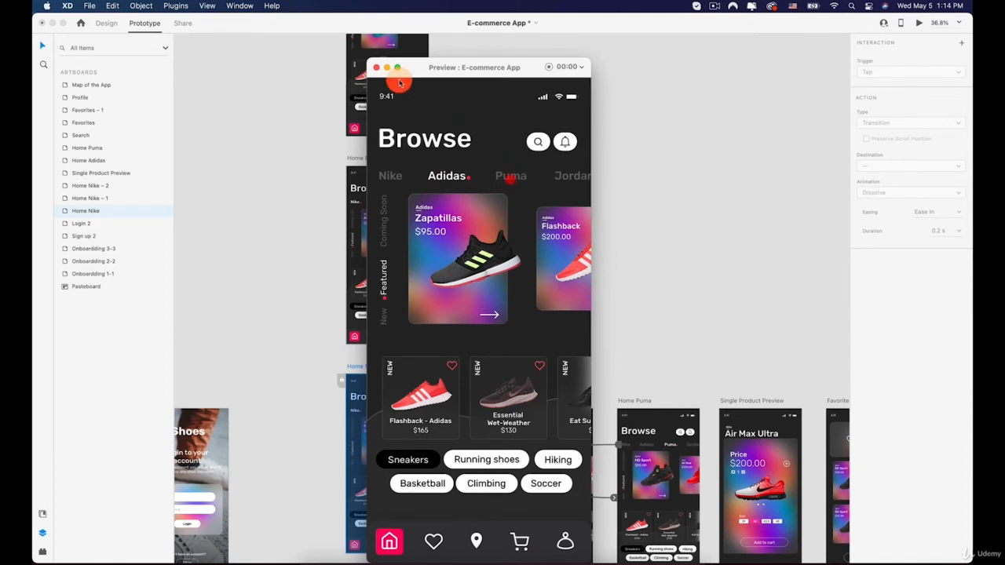
pyautogui.click(376, 67)
# Link the Puma label on Home Adidas to Home Puma with a Tap Auto-Animate interaction.
pyautogui.scroll(-3, 597, 308)
pyautogui.click(531, 322)
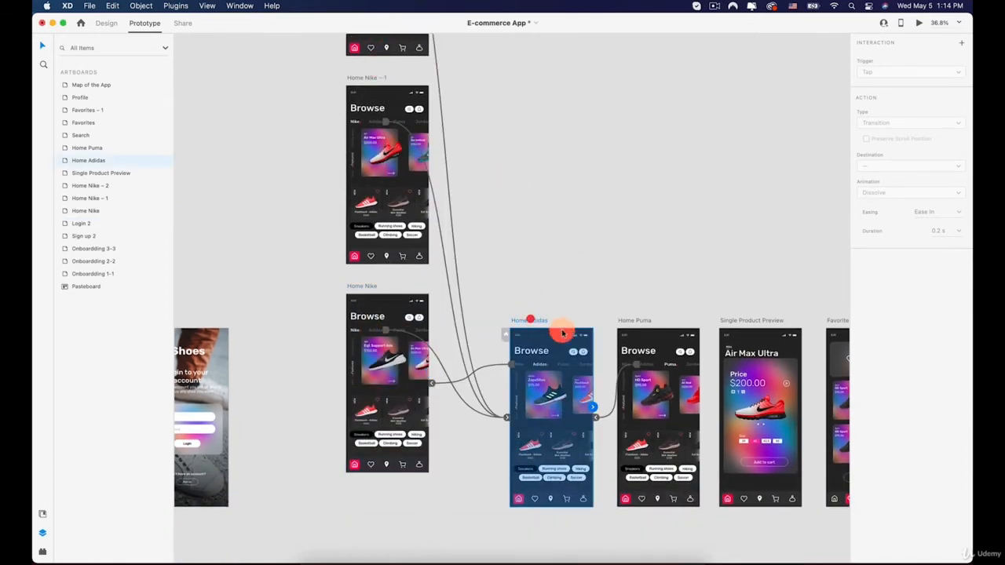
pyautogui.click(572, 370)
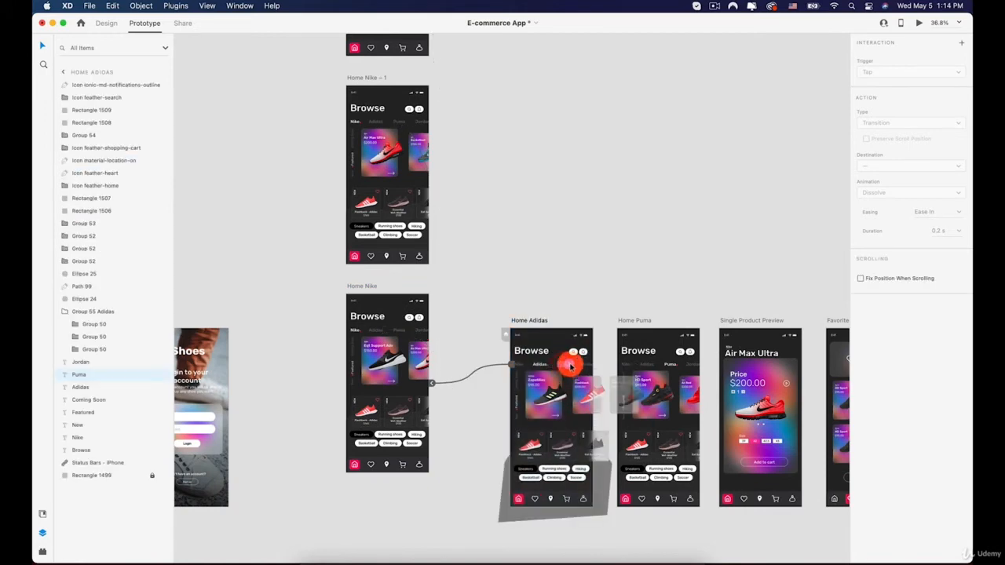
pyautogui.moveTo(572, 370); pyautogui.dragTo(665, 377)
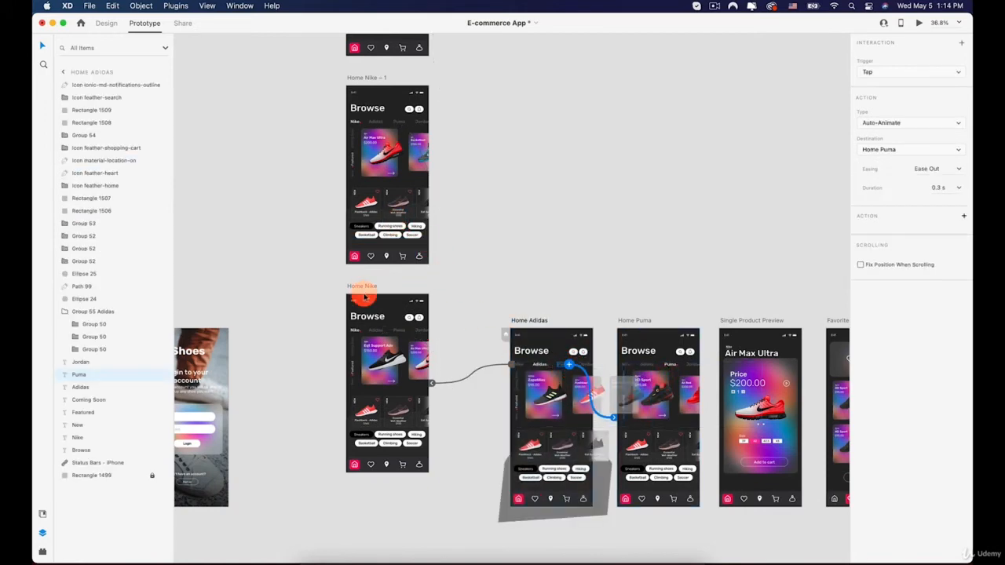
# Preview from Home Nike, swipe the Nike shoe cards, and test switching between the Nike, Adidas and Puma labels.
pyautogui.click(365, 287)
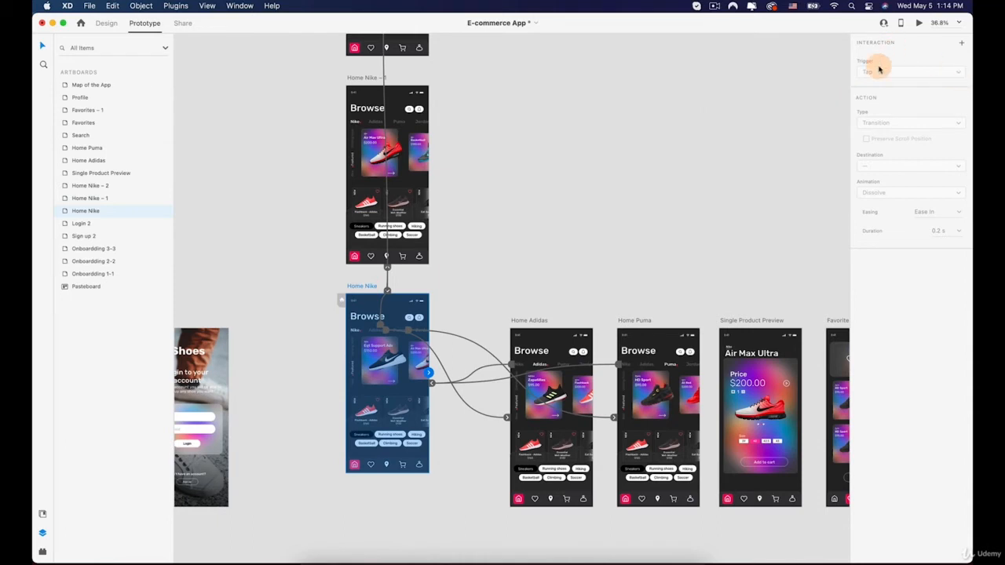
pyautogui.click(919, 23)
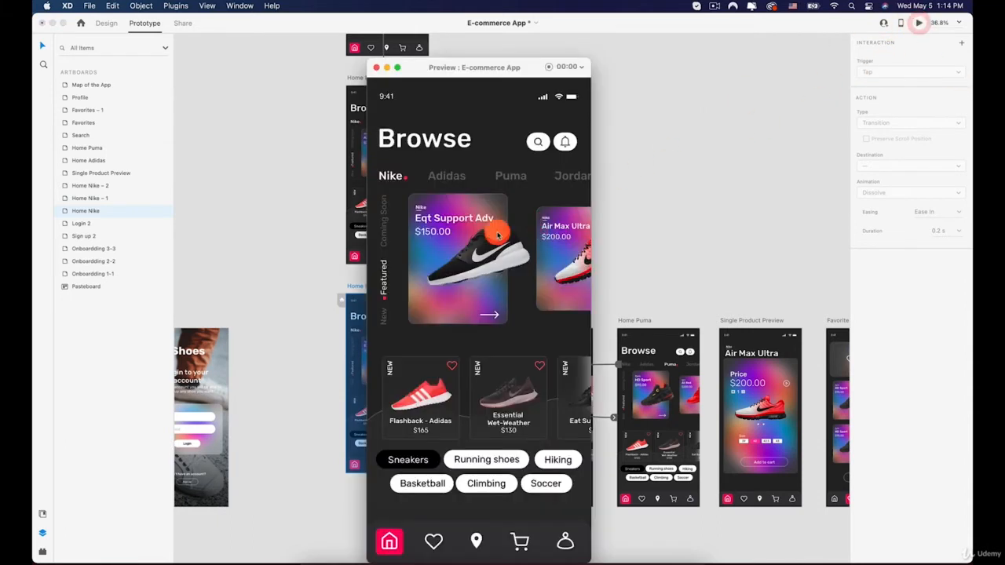
pyautogui.moveTo(538, 232); pyautogui.dragTo(463, 234)
pyautogui.click(455, 180)
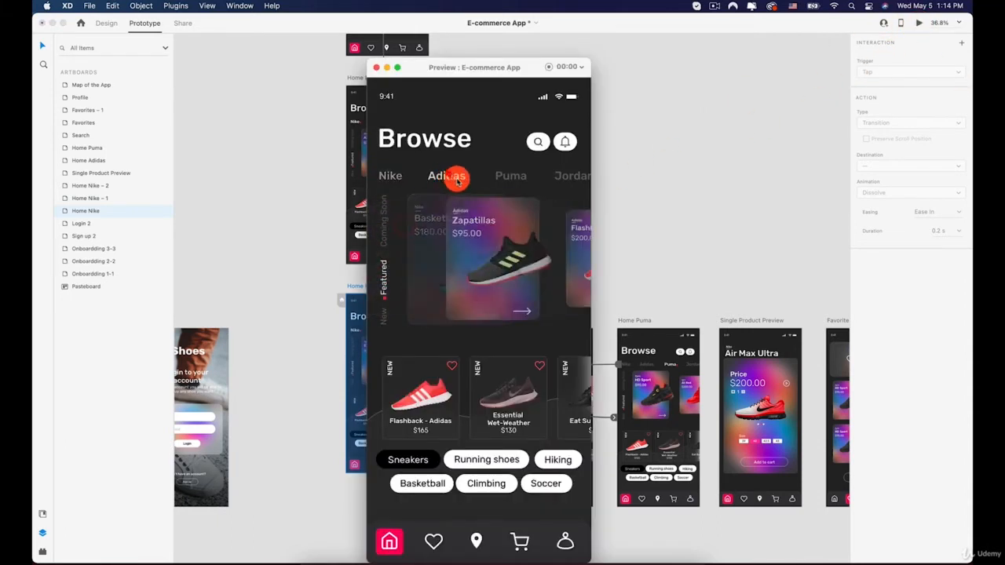
pyautogui.click(508, 179)
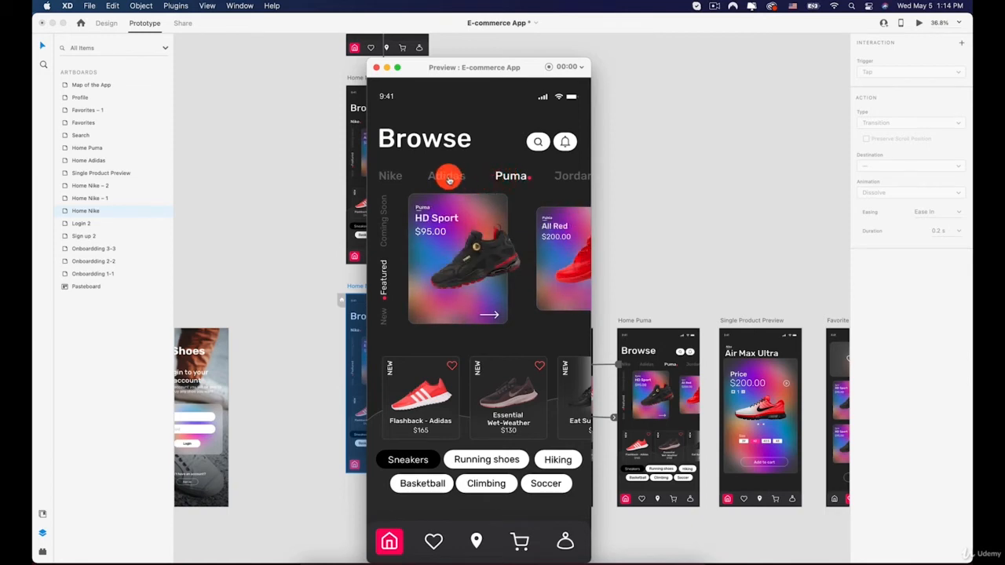
pyautogui.click(392, 179)
pyautogui.click(506, 182)
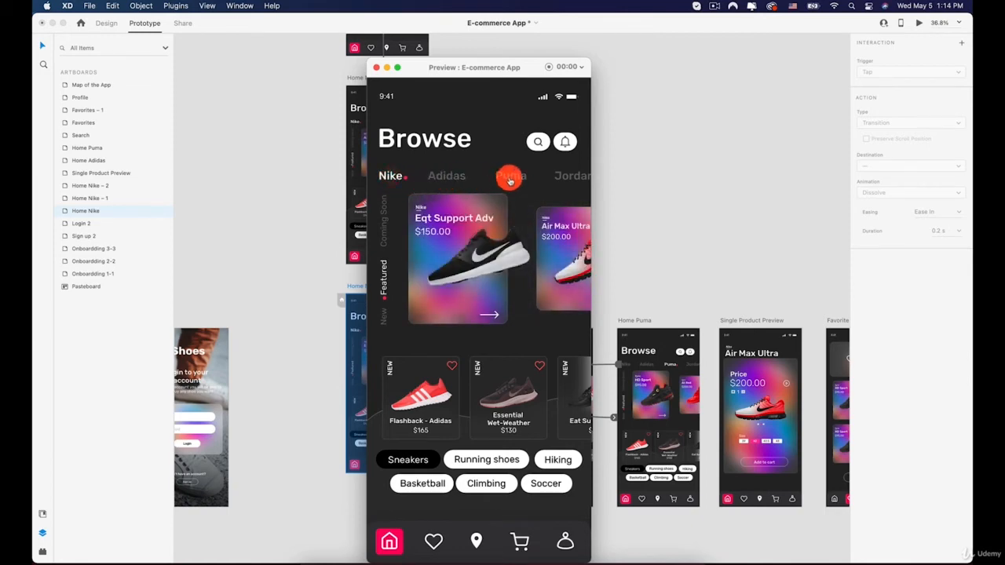
pyautogui.click(390, 178)
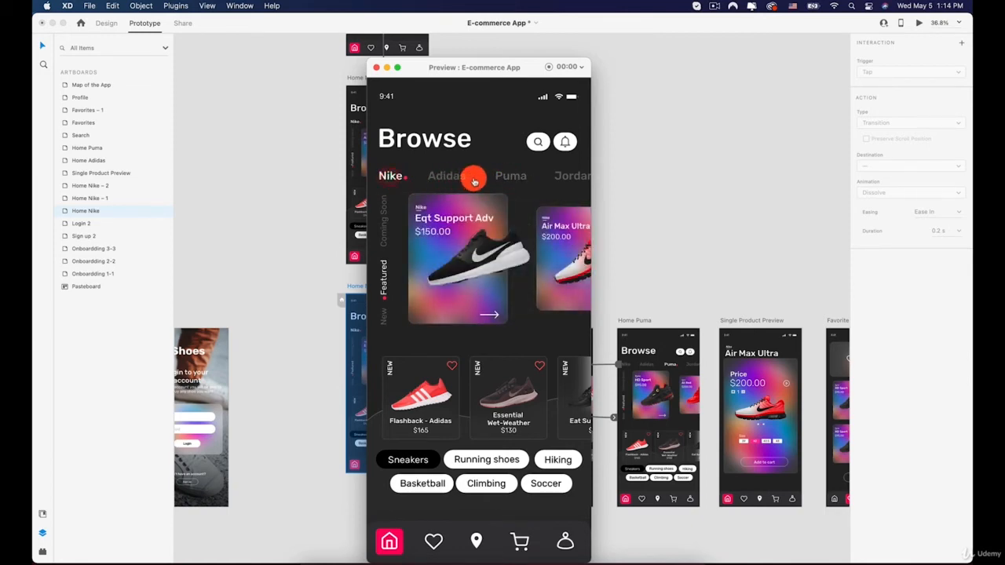
# Switch repeatedly between the Adidas and Puma labels to examine their transition, and close the preview.
pyautogui.click(506, 180)
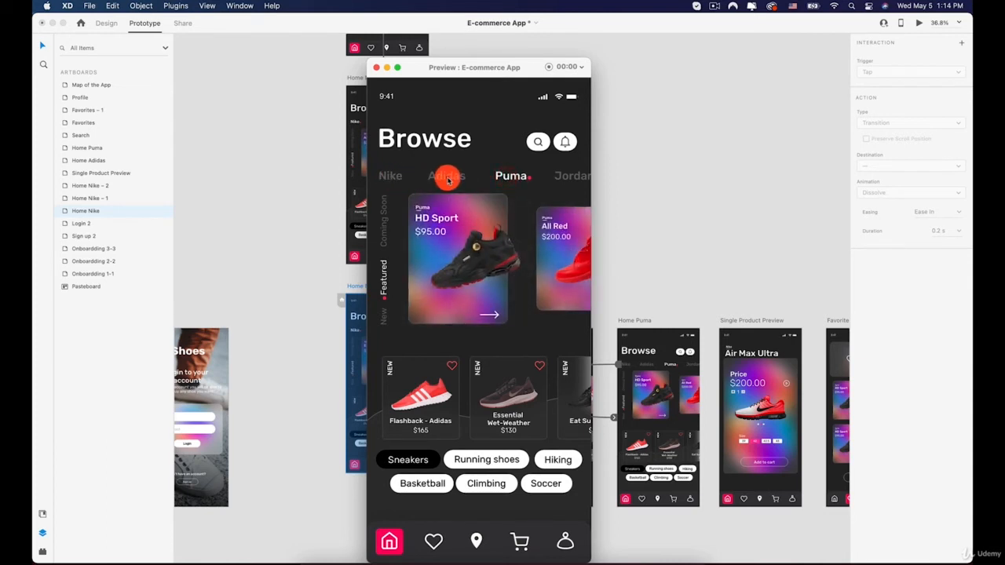
pyautogui.click(449, 180)
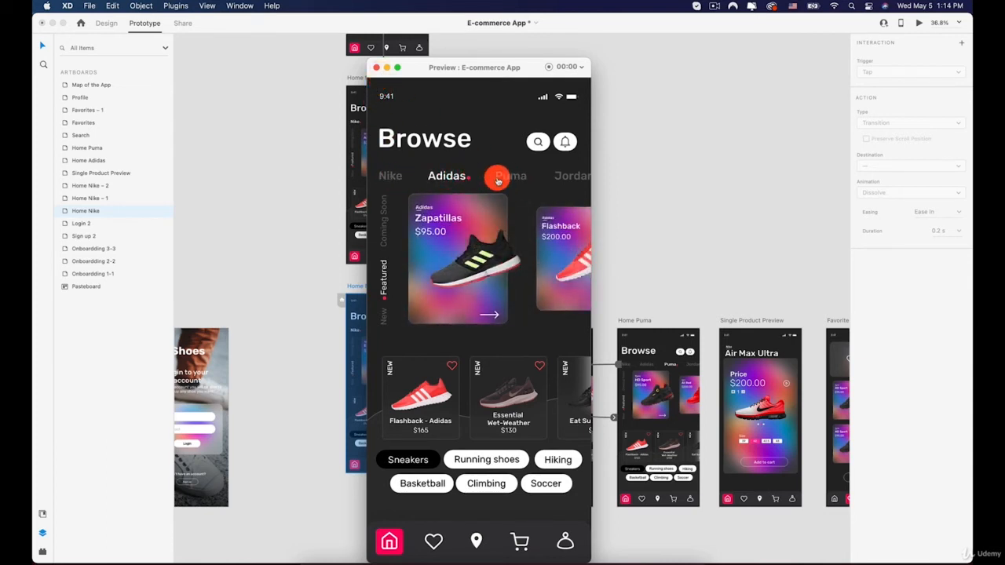
pyautogui.click(498, 180)
pyautogui.click(450, 180)
pyautogui.click(502, 180)
pyautogui.click(446, 180)
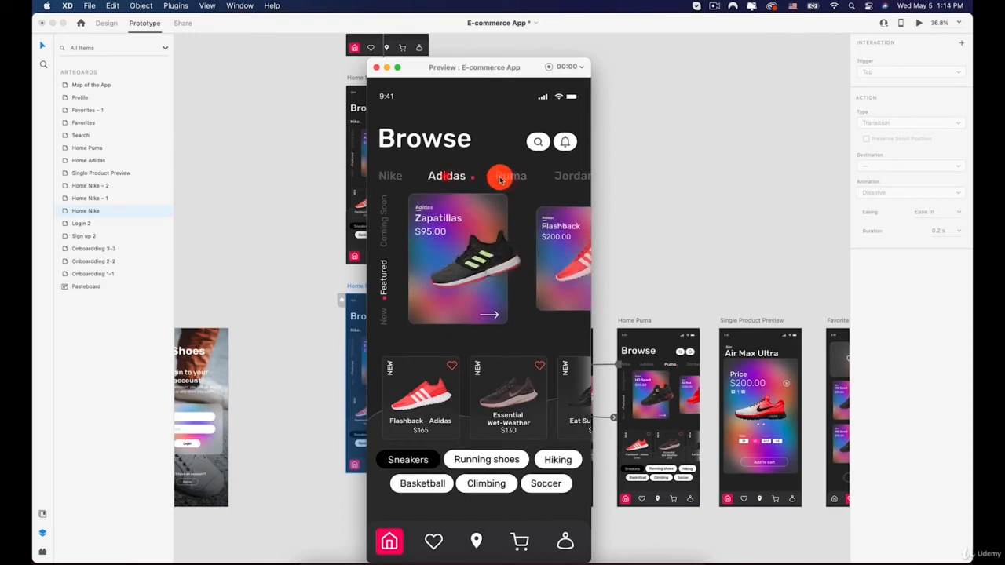
pyautogui.click(500, 180)
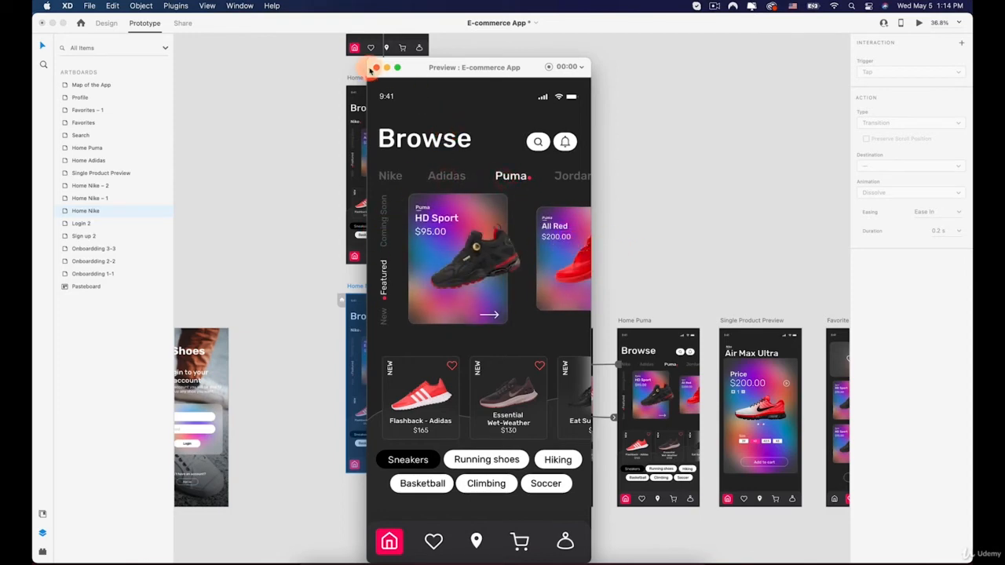
pyautogui.click(376, 69)
# In Design mode, copy the Puma shoe card group from Home Puma and paste it onto Home Adidas.
pyautogui.click(641, 182)
pyautogui.click(651, 383)
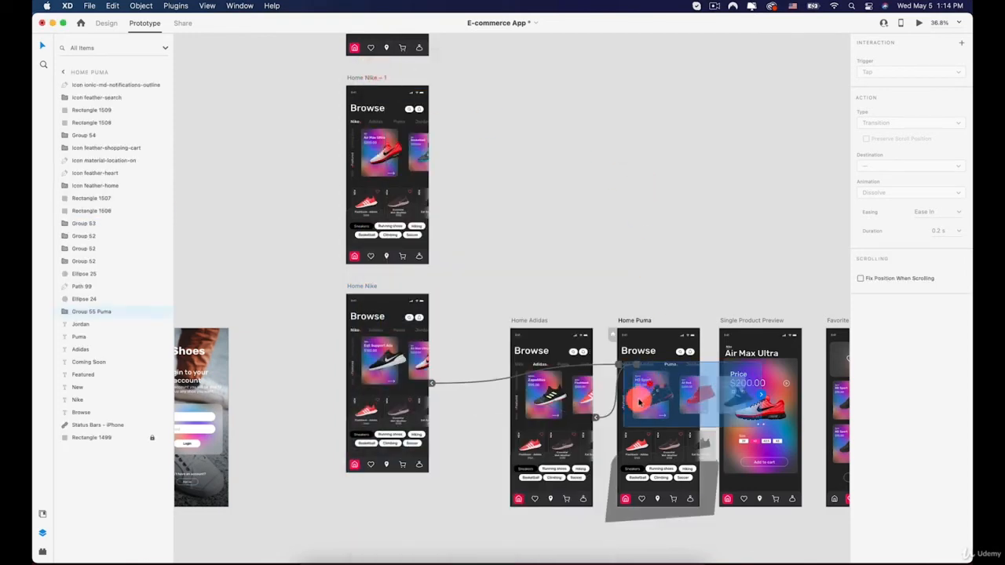
pyautogui.click(106, 23)
pyautogui.click(604, 170)
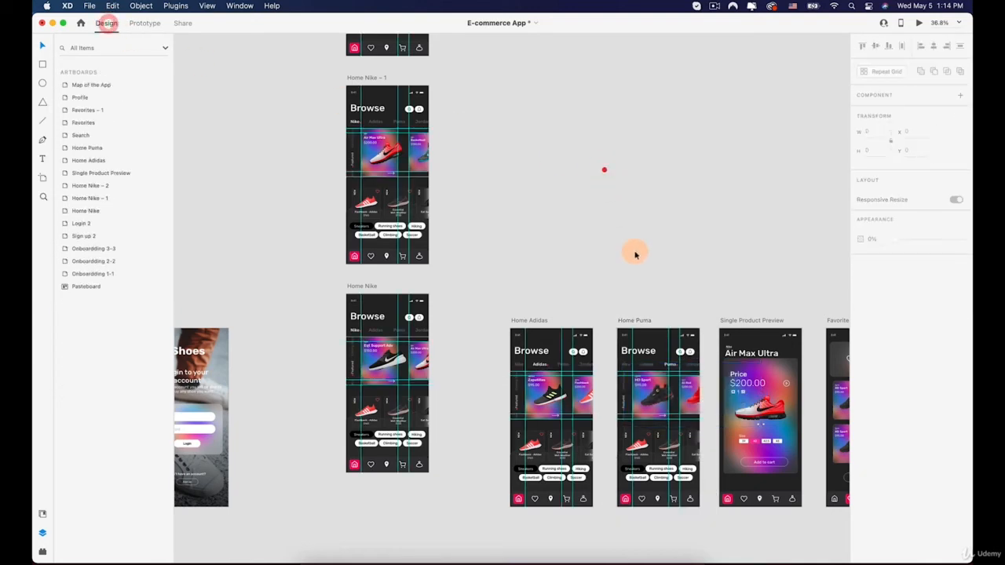
pyautogui.click(650, 393)
pyautogui.press('super+c')
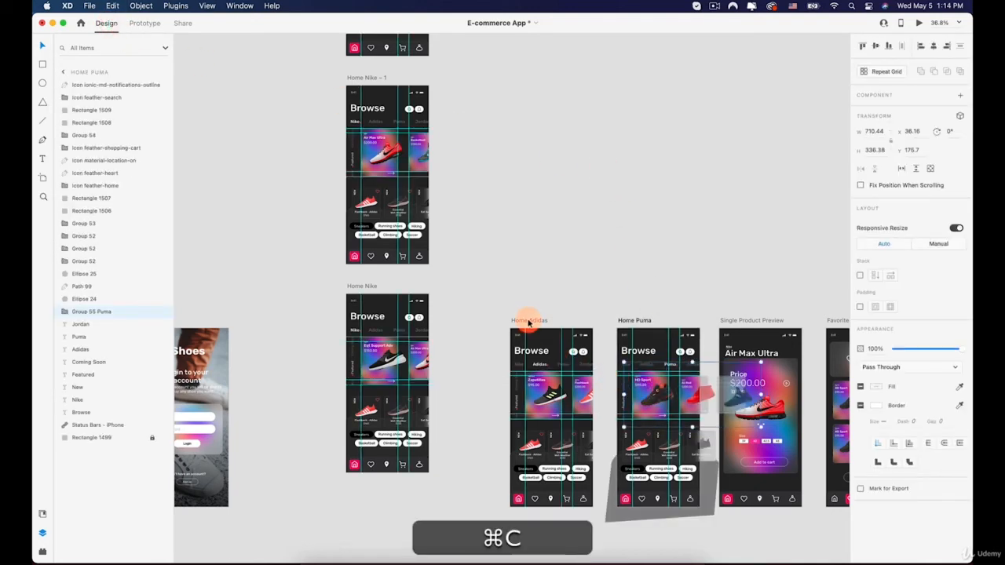
pyautogui.click(526, 320)
pyautogui.press('super+v')
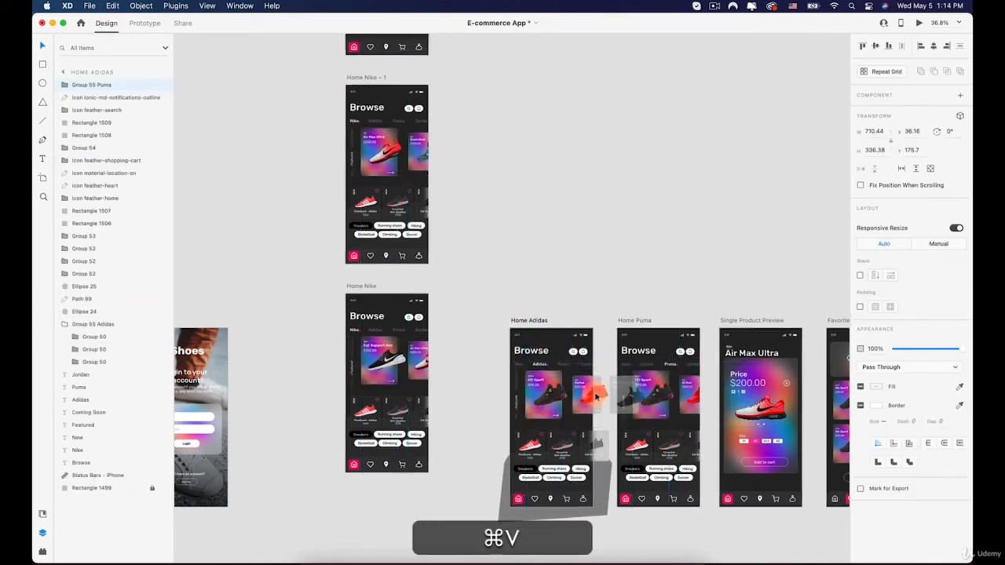
# Scale down the pasted Puma card group on Home Adidas and hide it by lowering its opacity to 0%.
pyautogui.scroll(5, 593, 395)
pyautogui.moveTo(734, 318); pyautogui.dragTo(605, 381)
pyautogui.moveTo(909, 349); pyautogui.dragTo(703, 353)
pyautogui.click(606, 185)
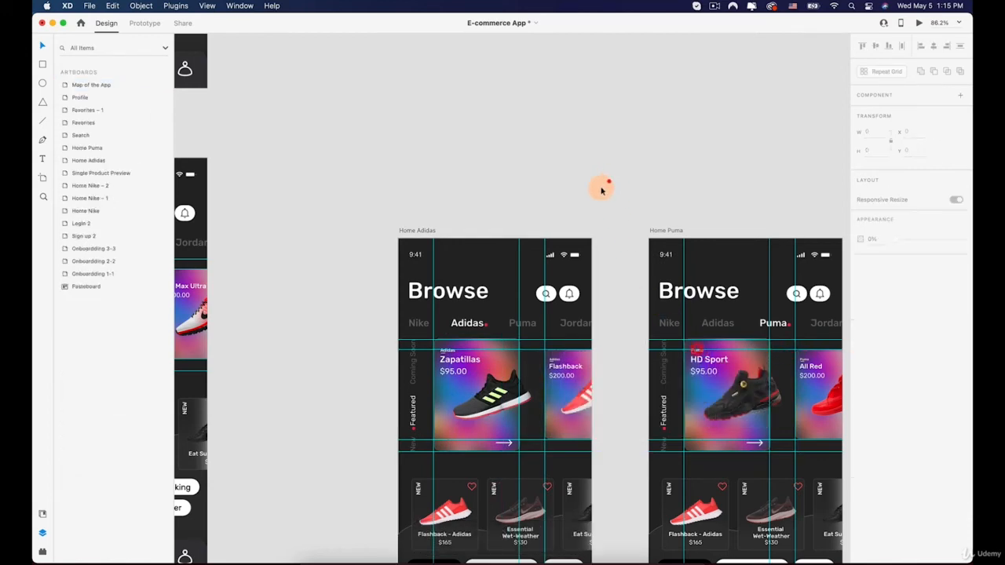
# Preview from Home Nike, swipe the cards, and test the transitions between the Adidas, Puma and Nike labels.
pyautogui.scroll(-5, 482, 232)
pyautogui.click(451, 228)
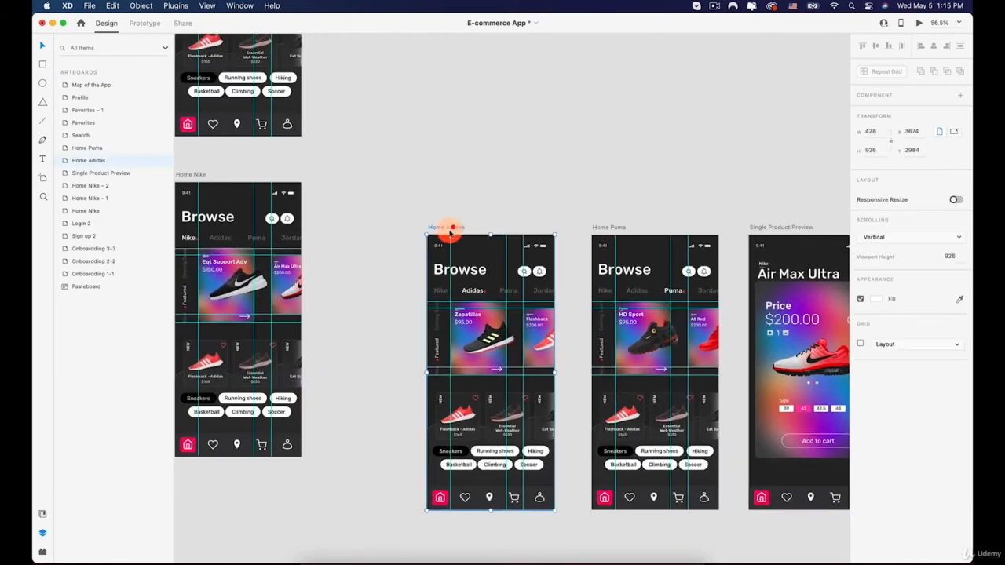
pyautogui.click(194, 171)
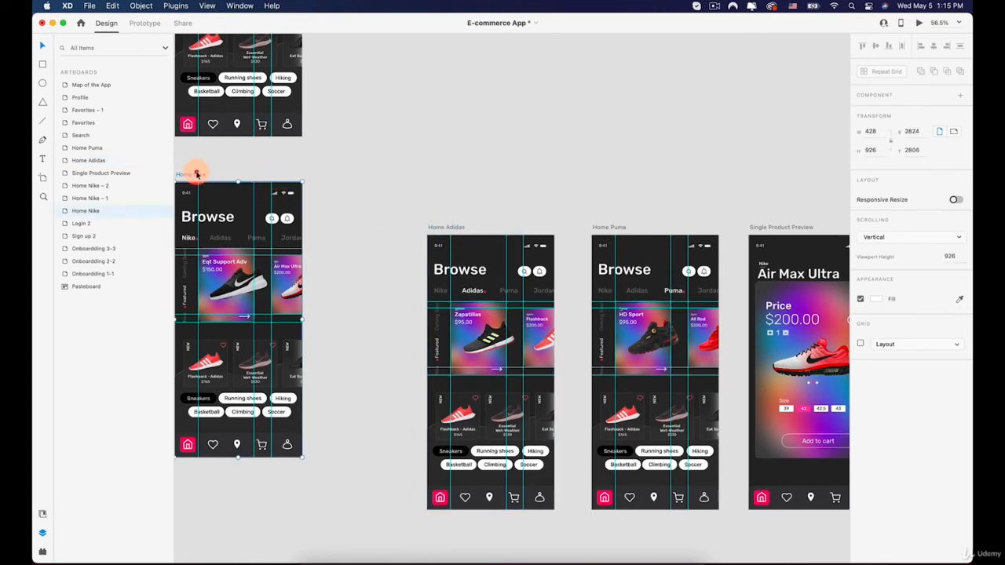
pyautogui.click(920, 22)
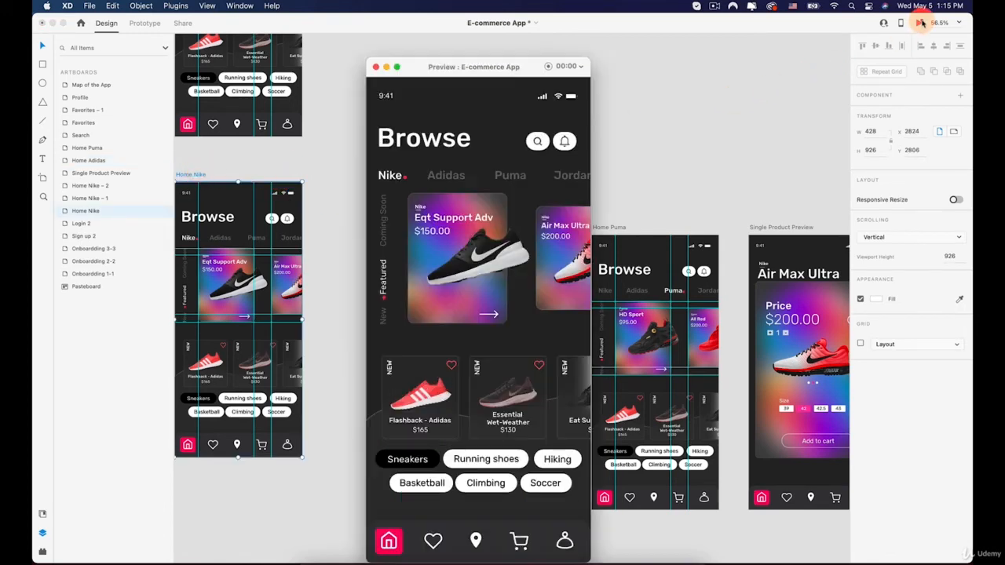
pyautogui.moveTo(480, 231); pyautogui.dragTo(565, 237)
pyautogui.click(443, 181)
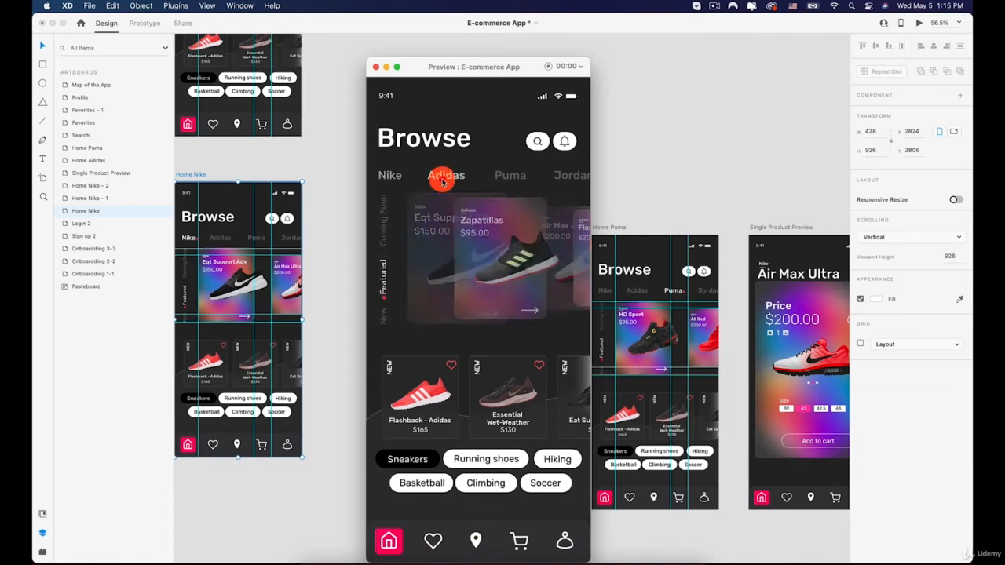
pyautogui.click(512, 180)
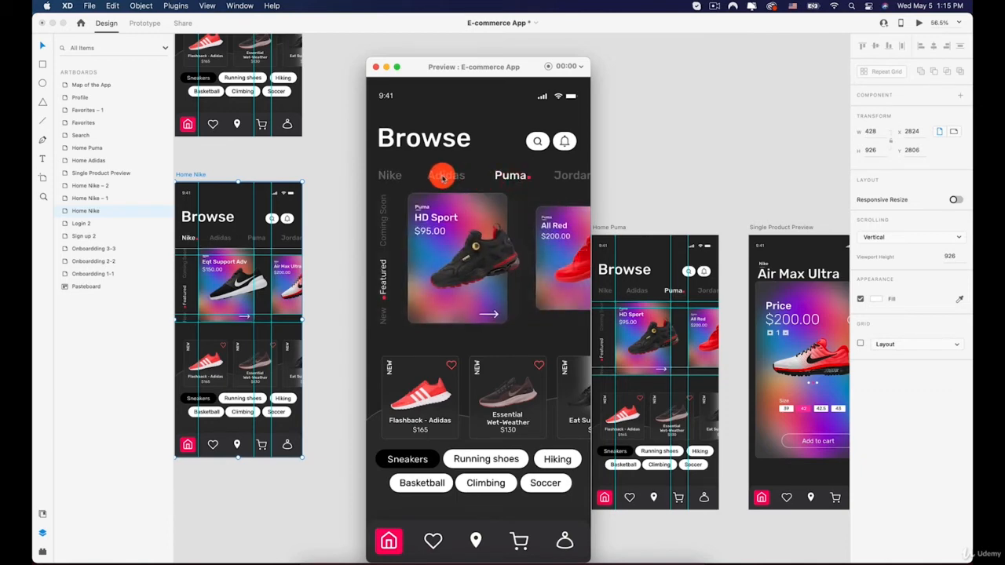
pyautogui.click(438, 177)
pyautogui.click(388, 175)
pyautogui.click(437, 175)
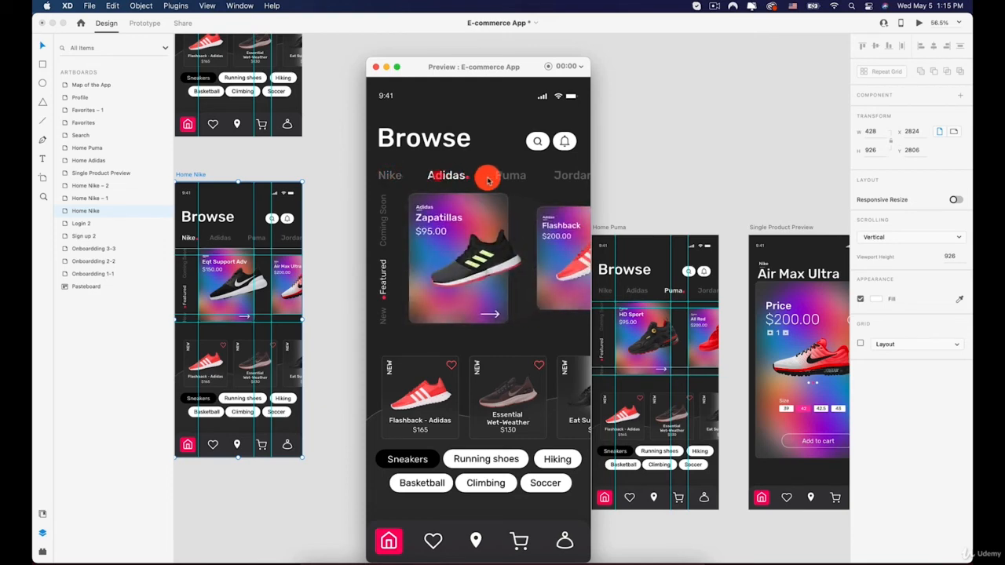
pyautogui.click(488, 176)
pyautogui.click(449, 180)
pyautogui.click(388, 174)
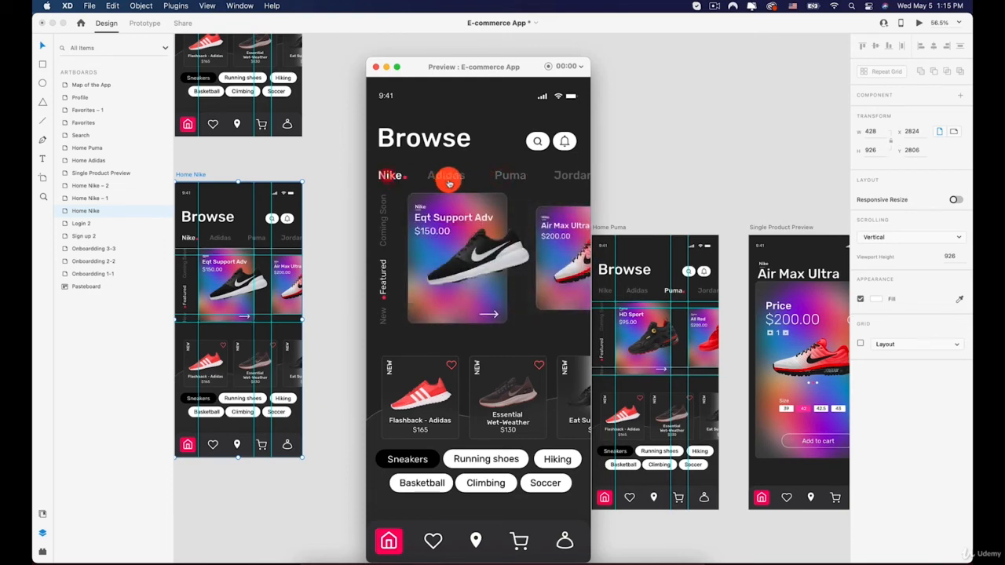
# Alternate between Adidas and Puma to compare the transition in both directions, recheck Nike to Adidas, and close the preview.
pyautogui.click(448, 175)
pyautogui.click(498, 175)
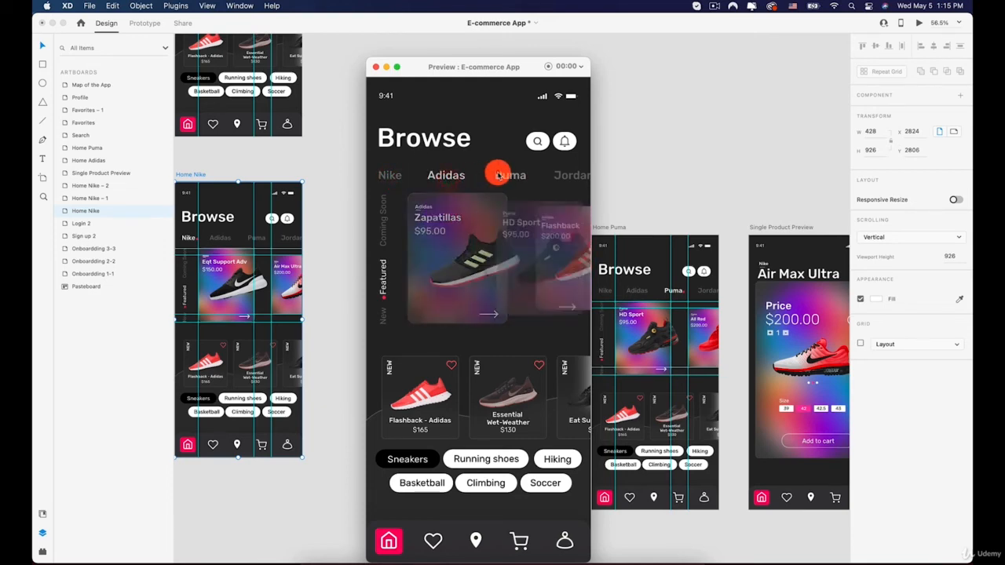
pyautogui.click(452, 181)
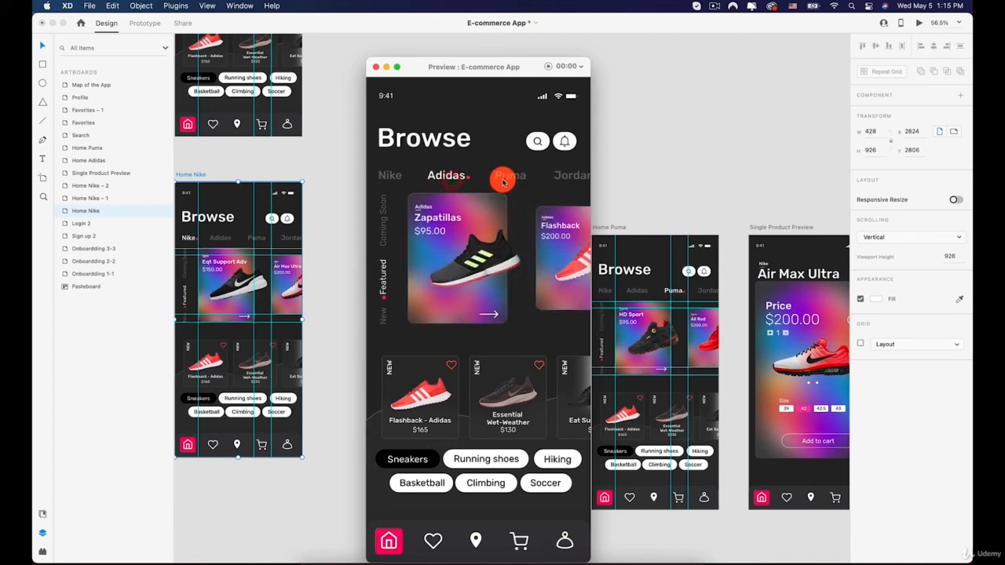
pyautogui.click(503, 182)
pyautogui.click(450, 181)
pyautogui.click(504, 180)
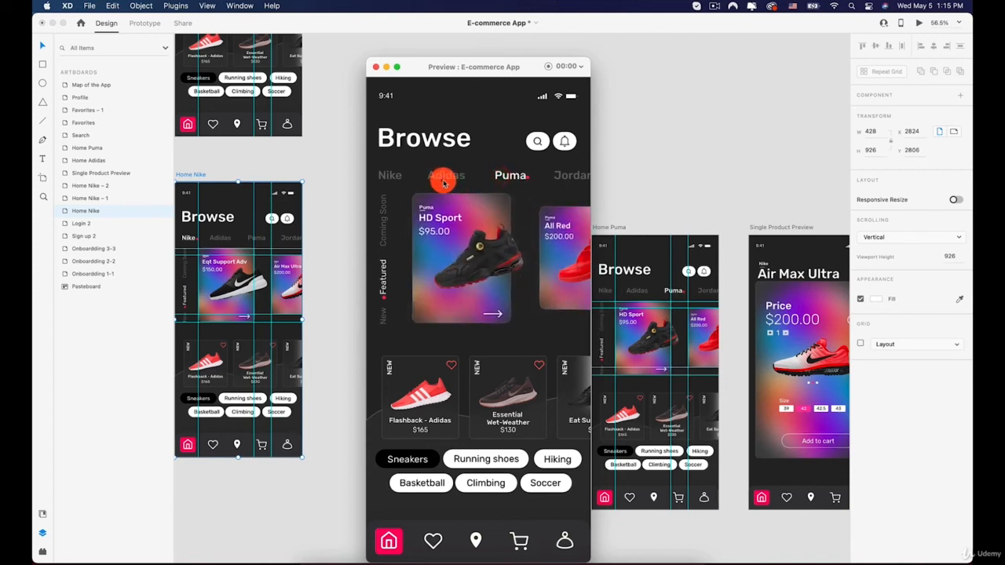
pyautogui.click(444, 181)
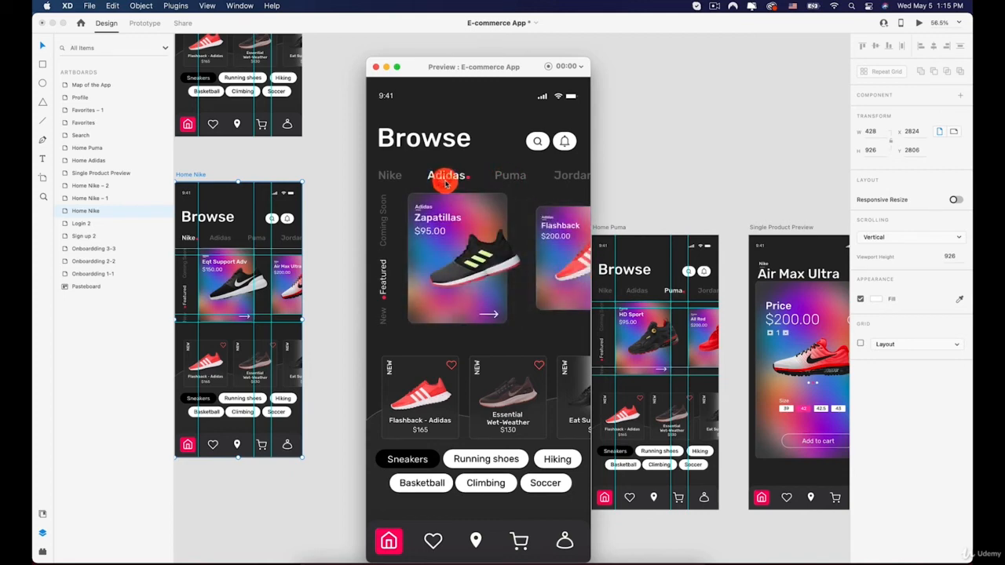
pyautogui.click(514, 178)
pyautogui.click(450, 180)
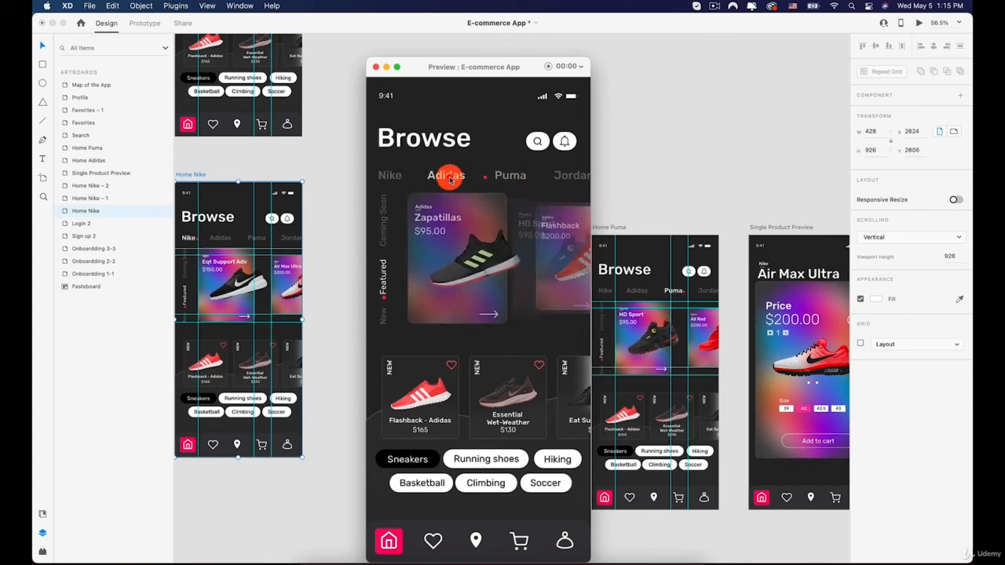
pyautogui.click(387, 177)
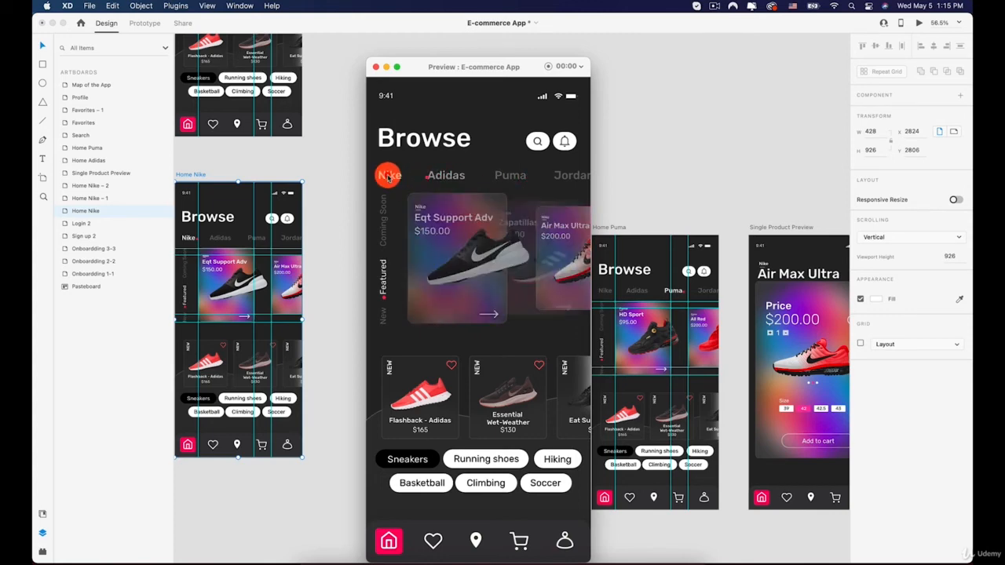
pyautogui.click(448, 177)
pyautogui.click(377, 67)
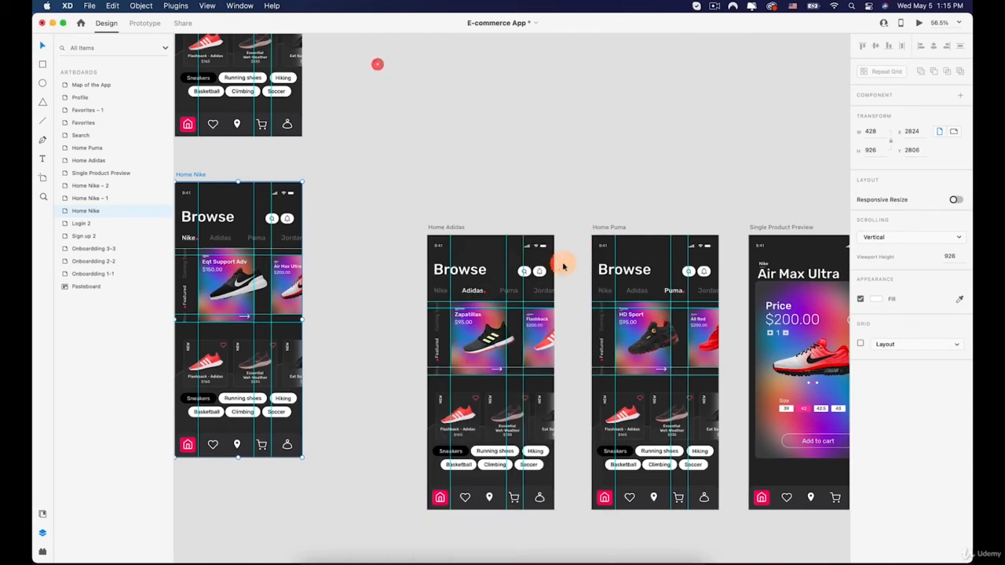
# Copy the Adidas shoe card group from Home Adidas and paste it onto Home Puma.
pyautogui.scroll(3, 487, 321)
pyautogui.click(451, 308)
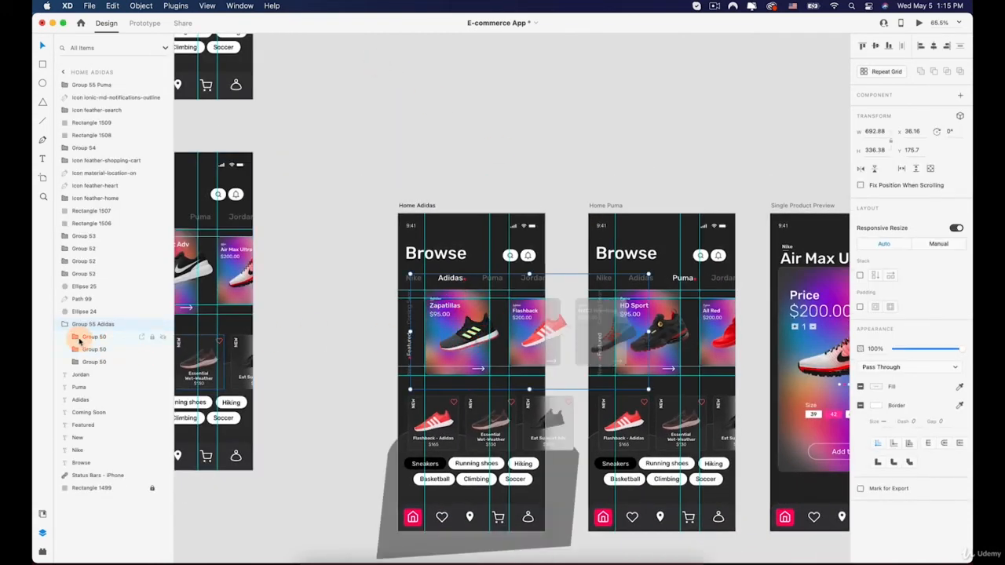
pyautogui.press('super+c')
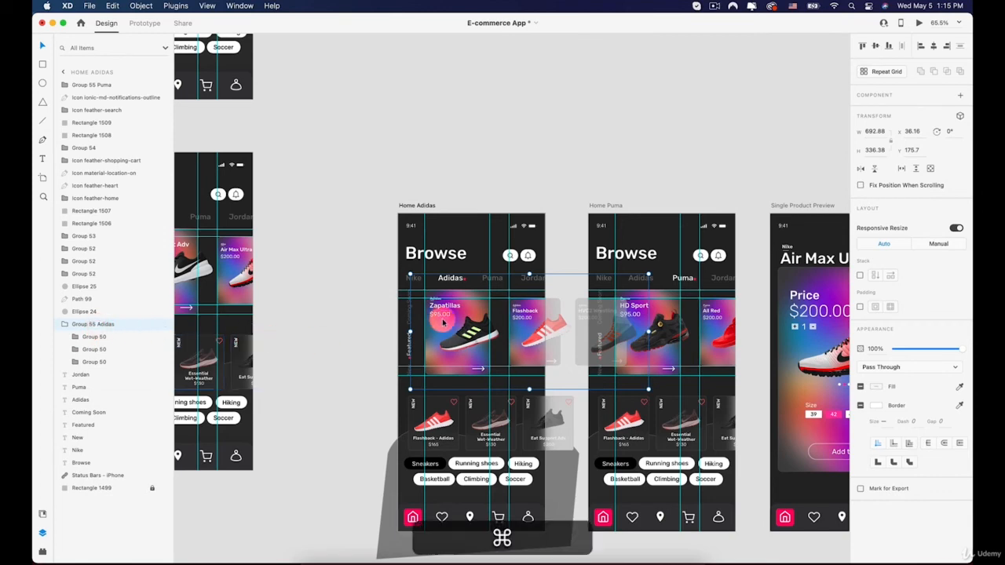
pyautogui.click(614, 206)
pyautogui.press('super+v')
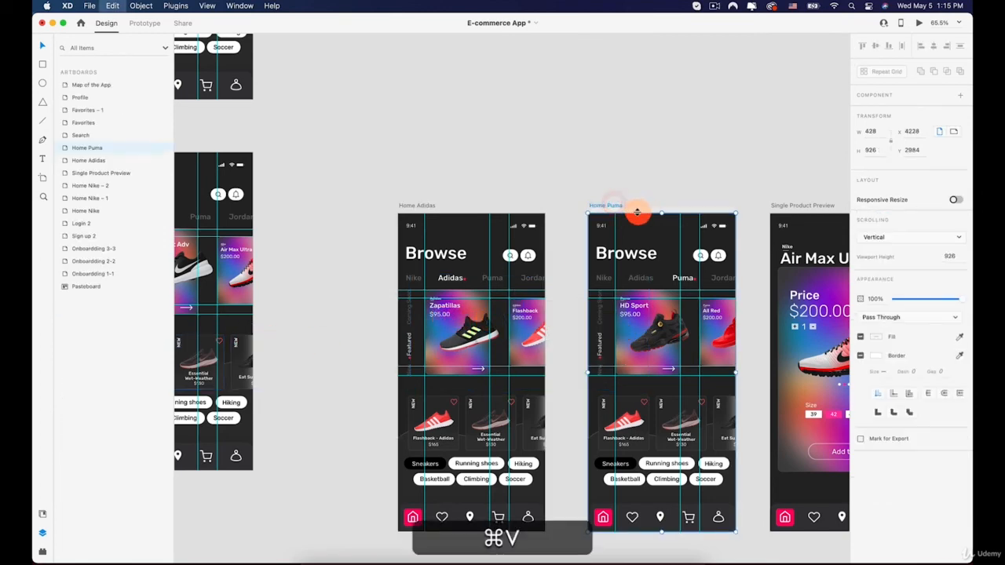
# Scale the pasted Adidas card group on Home Puma down to about 558 by 271 and undo the accidental Puma group move.
pyautogui.moveTo(838, 273); pyautogui.dragTo(815, 283)
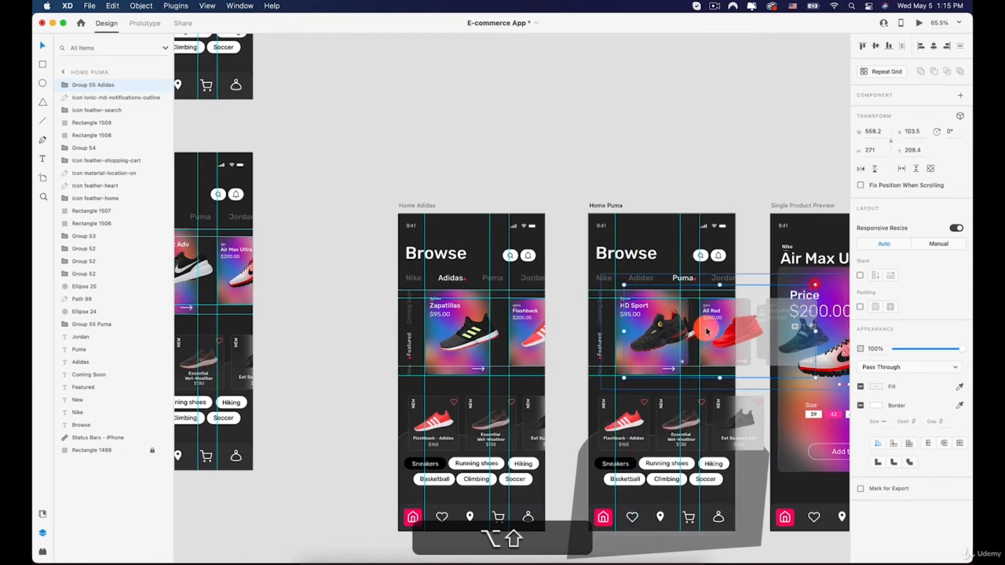
pyautogui.moveTo(692, 335); pyautogui.dragTo(719, 335)
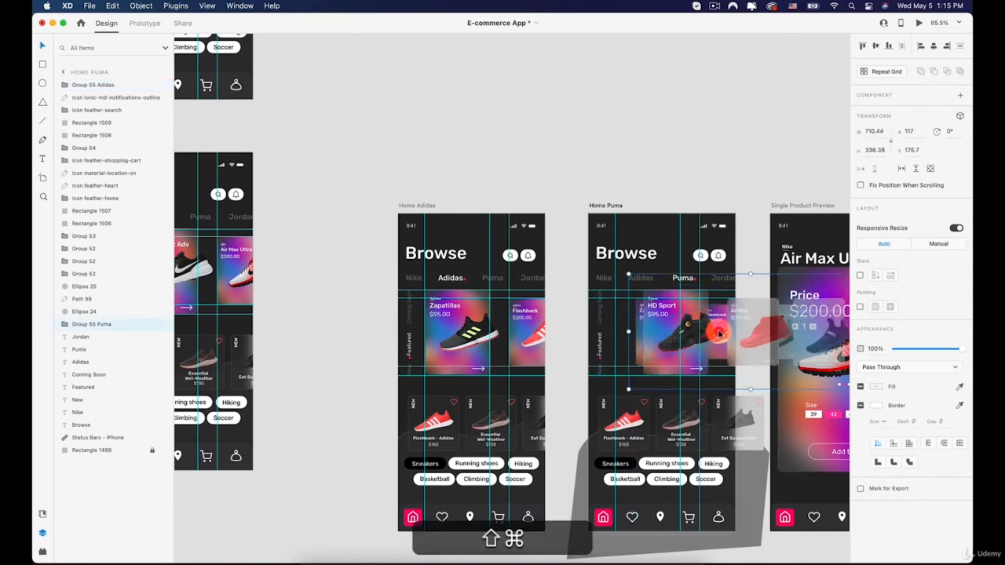
pyautogui.press('super+z')
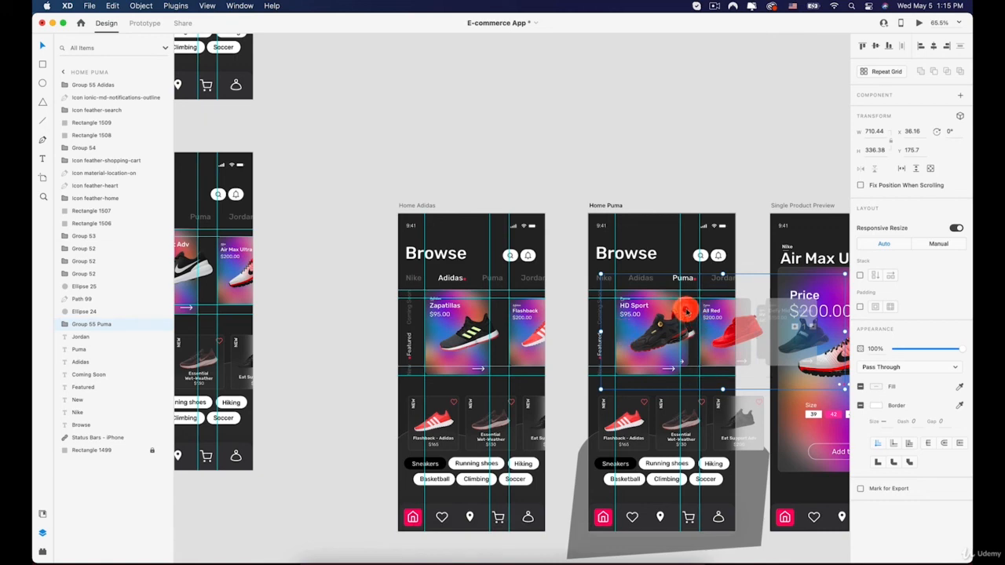
# Undo the scaling and pasting of the Adidas shoe card group on Home Puma.
pyautogui.click(746, 173)
pyautogui.click(691, 314)
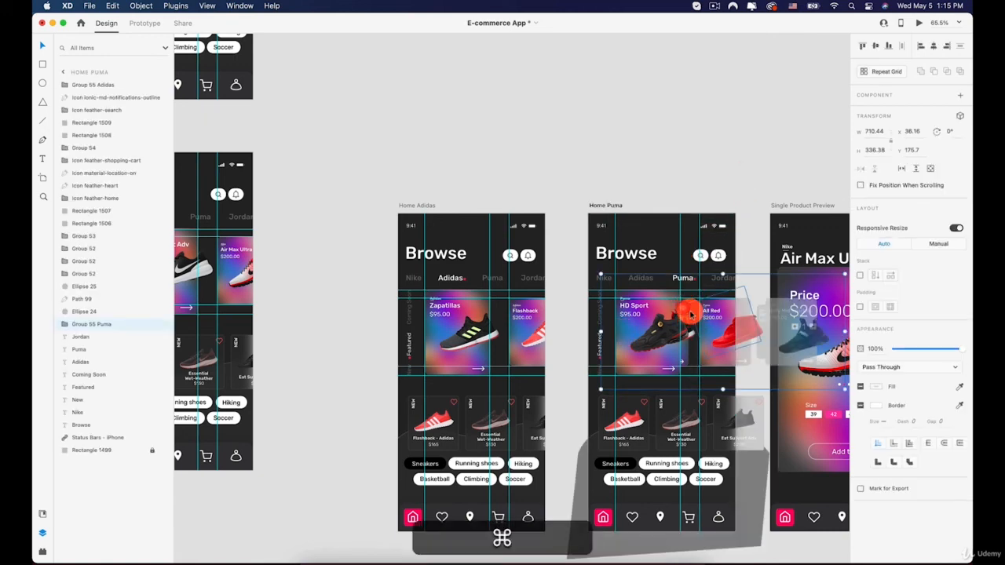
pyautogui.press('super+z')
pyautogui.press('super+z')
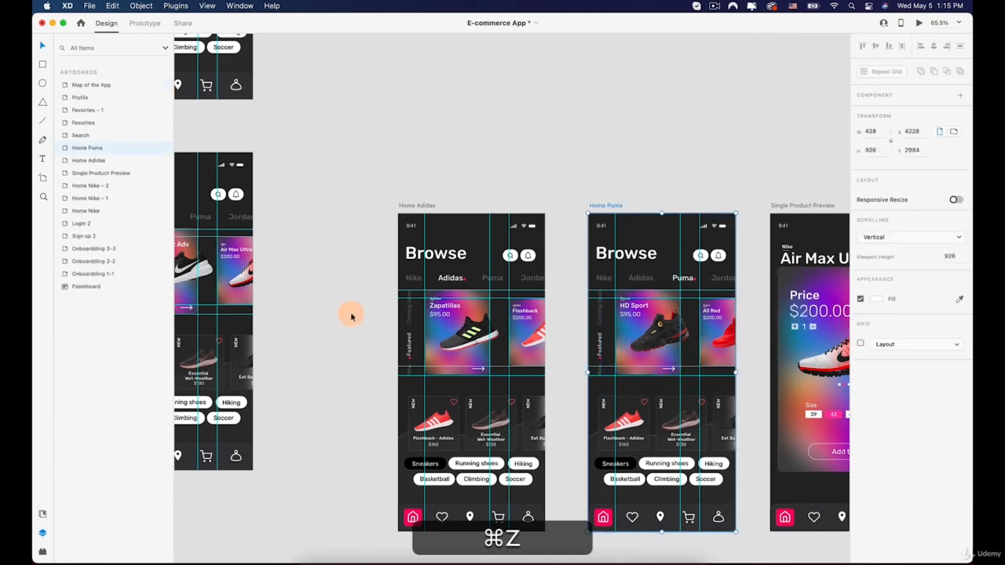
# Copy the Adidas card group from Home Adidas again and paste a fresh copy onto Home Puma.
pyautogui.click(462, 343)
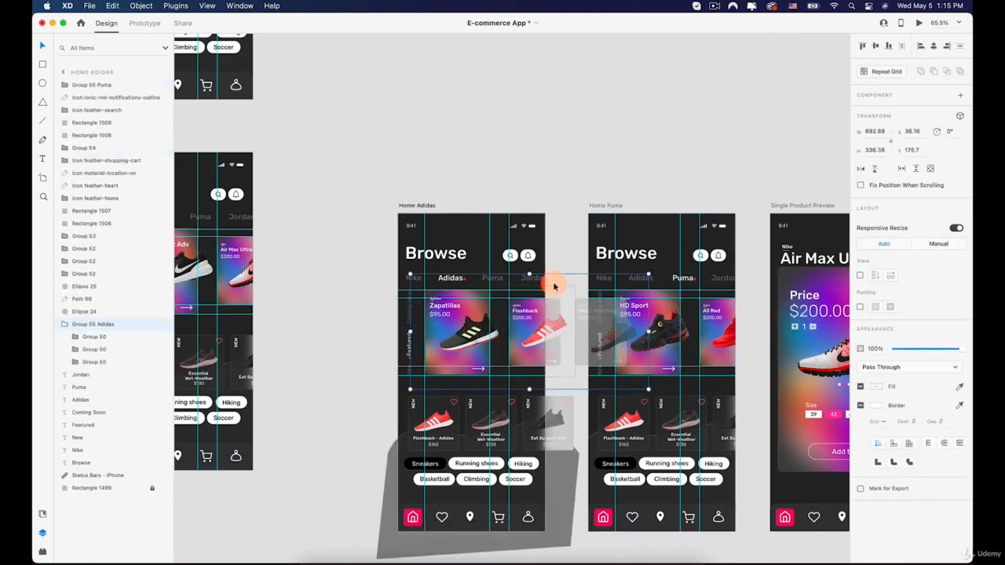
pyautogui.click(594, 205)
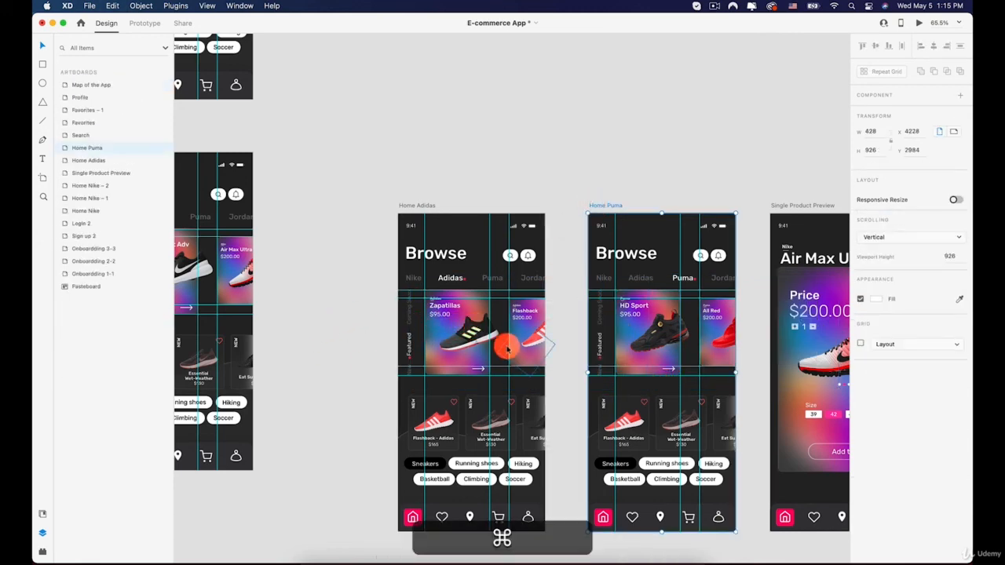
pyautogui.press('super+v')
pyautogui.hscroll(2, 618, 359)
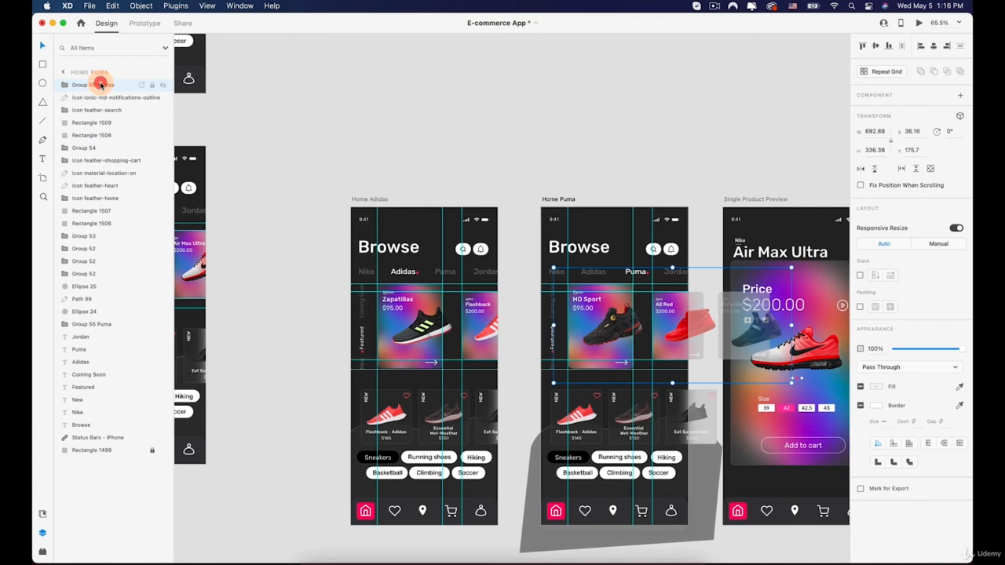
# Give the pasted Adidas card group on Home Puma a 3D depth of 7.27, a size of about 548 by 266, X 324 and 0% opacity.
pyautogui.click(960, 115)
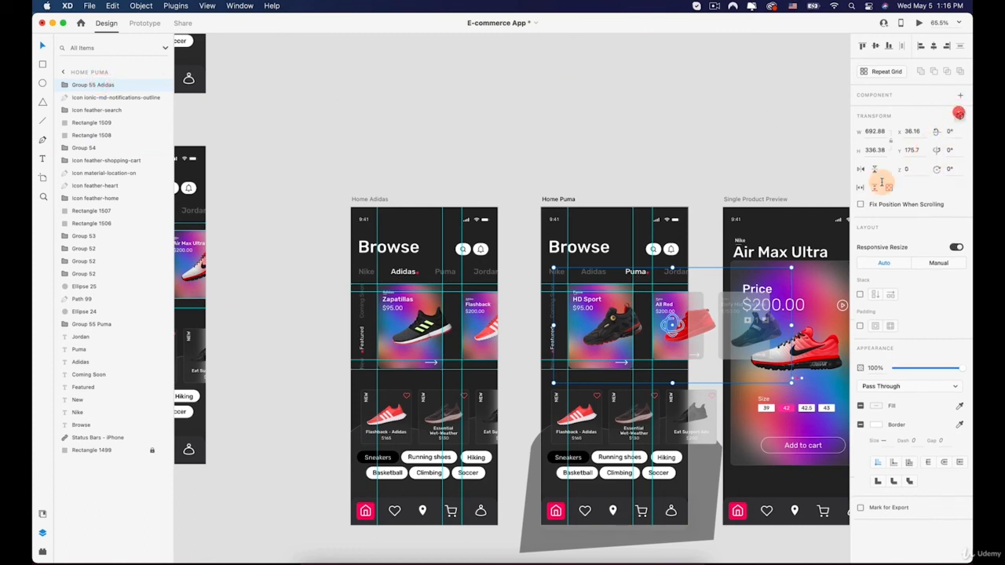
pyautogui.moveTo(671, 322); pyautogui.dragTo(672, 326)
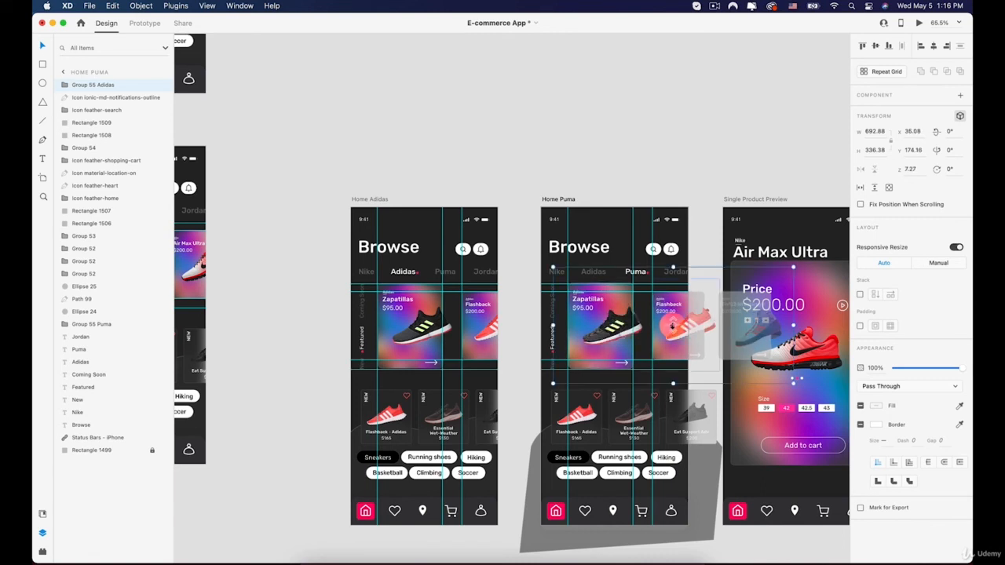
pyautogui.moveTo(793, 267); pyautogui.dragTo(694, 321)
pyautogui.moveTo(911, 366); pyautogui.dragTo(514, 342)
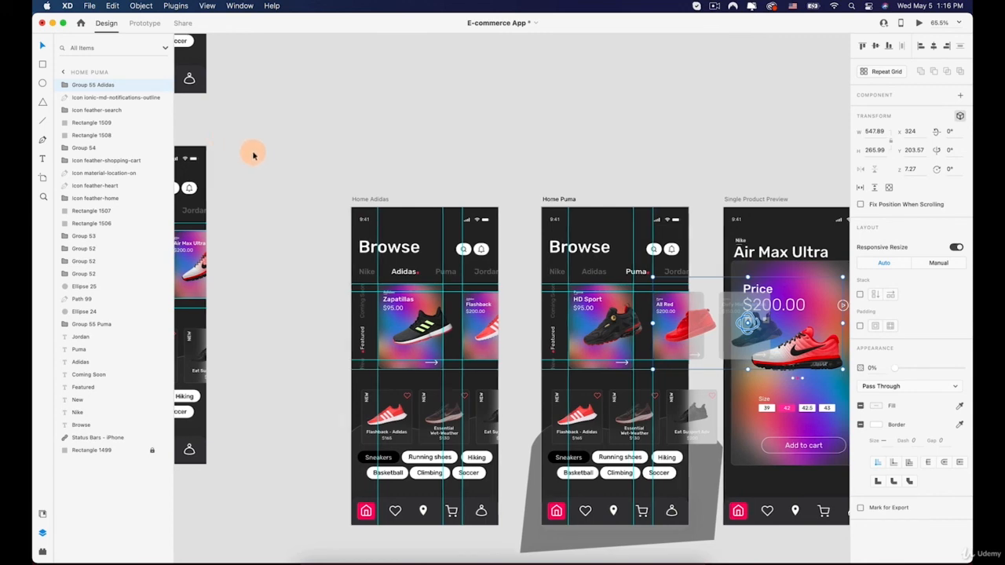
# Preview the prototype from Home Nike, swipe the featured cards, and test the transitions to Adidas and Puma.
pyautogui.hscroll(-5, 204, 148)
pyautogui.click(217, 135)
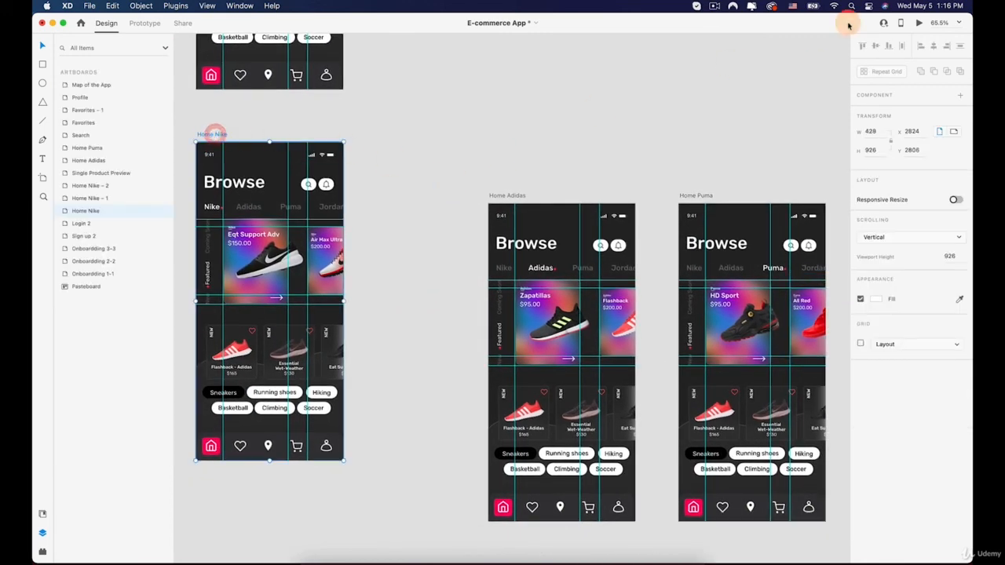
pyautogui.click(918, 23)
pyautogui.moveTo(459, 242); pyautogui.dragTo(560, 244)
pyautogui.click(445, 175)
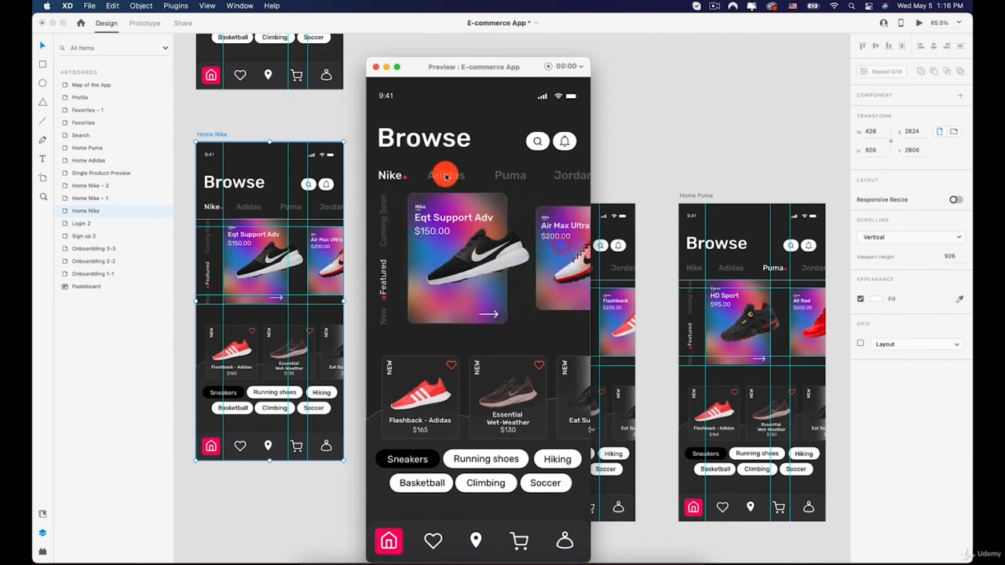
pyautogui.click(510, 174)
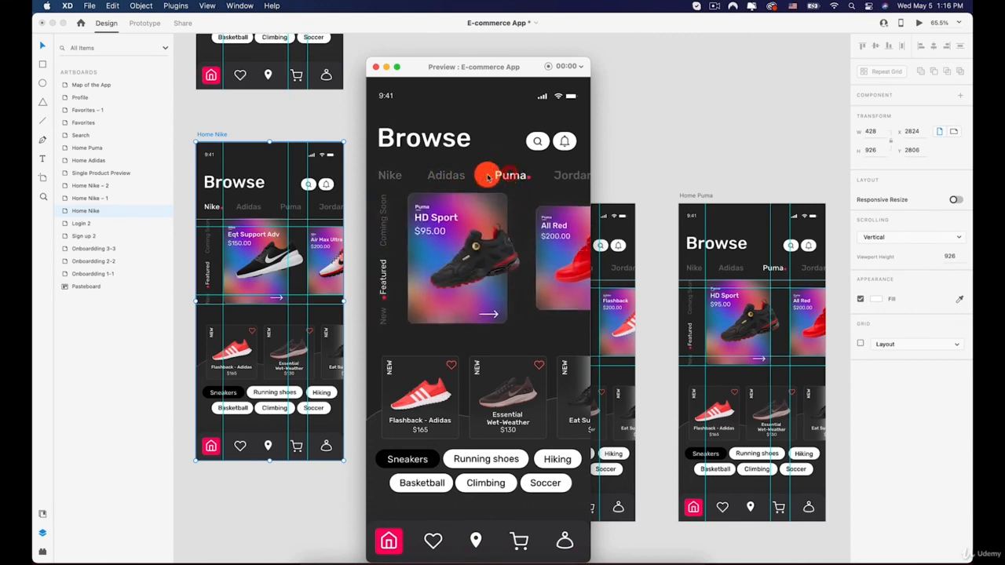
# Switch repeatedly between the Adidas and Puma labels in the preview to examine the card transition in both directions.
pyautogui.click(443, 174)
pyautogui.click(490, 177)
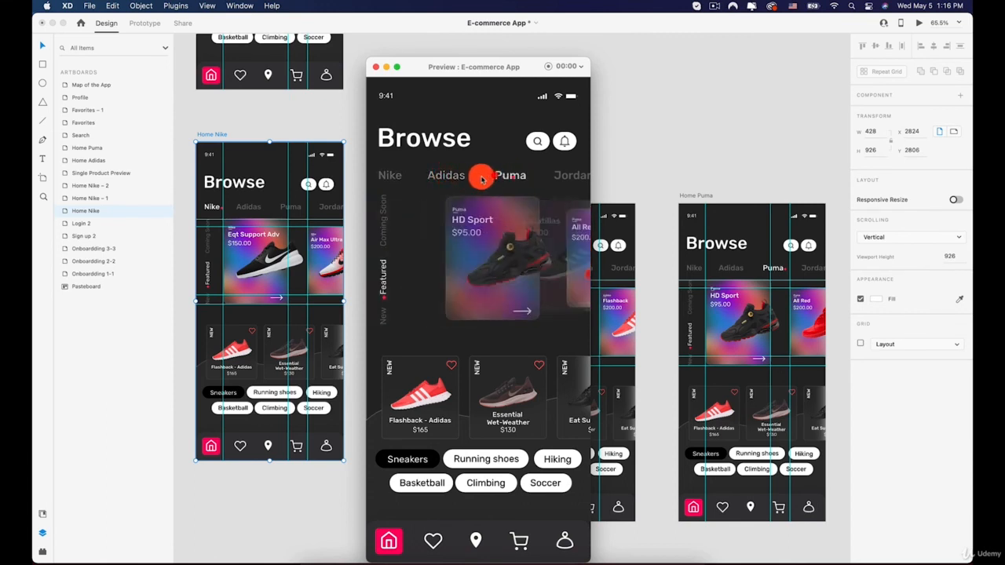
pyautogui.click(476, 175)
pyautogui.click(507, 175)
pyautogui.click(460, 177)
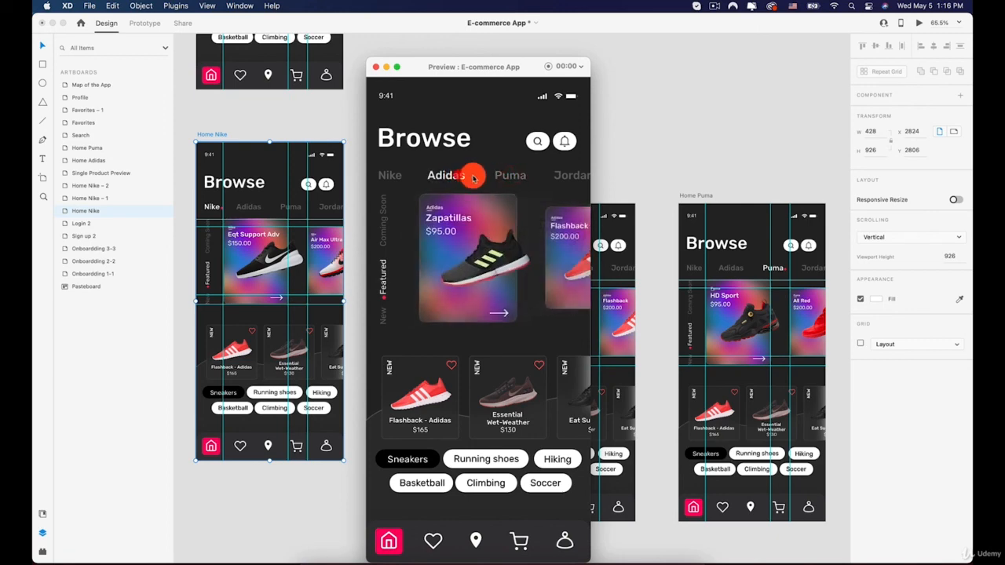
pyautogui.click(497, 174)
pyautogui.click(446, 174)
# Cycle through the Nike, Adidas and Puma labels in the preview, checking the return to Nike and the switch to Adidas.
pyautogui.click(387, 175)
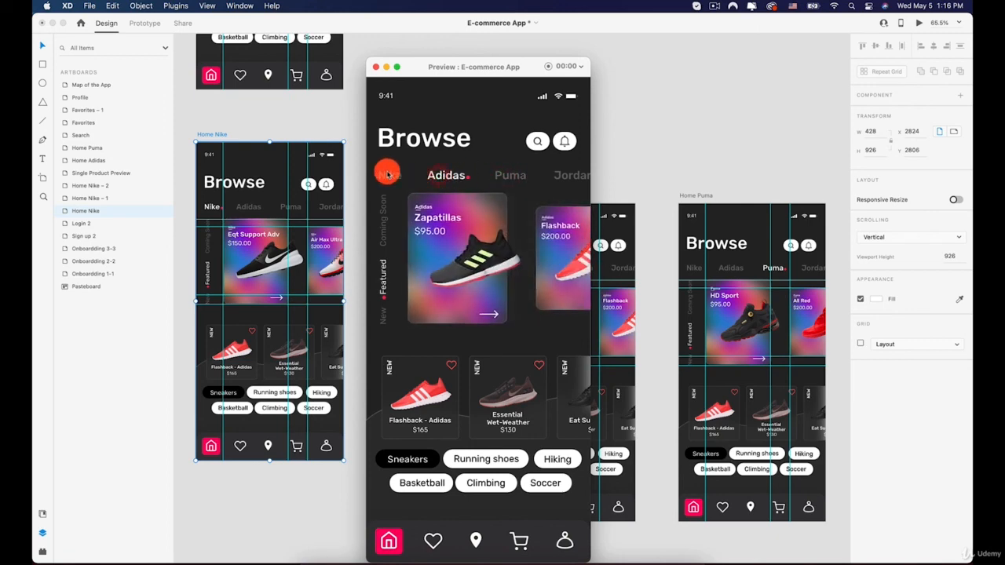
pyautogui.click(453, 179)
pyautogui.click(496, 175)
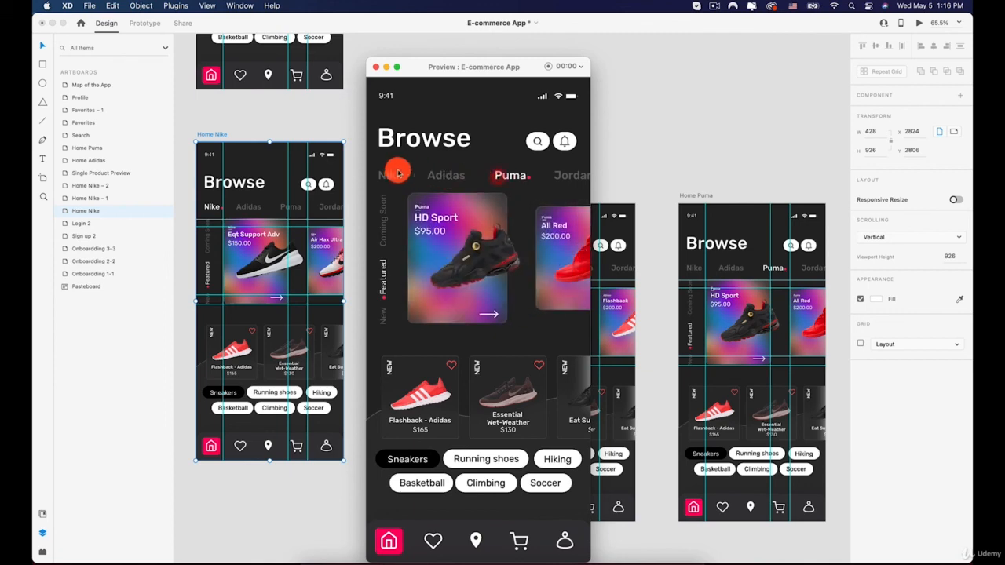
pyautogui.click(395, 169)
pyautogui.click(440, 178)
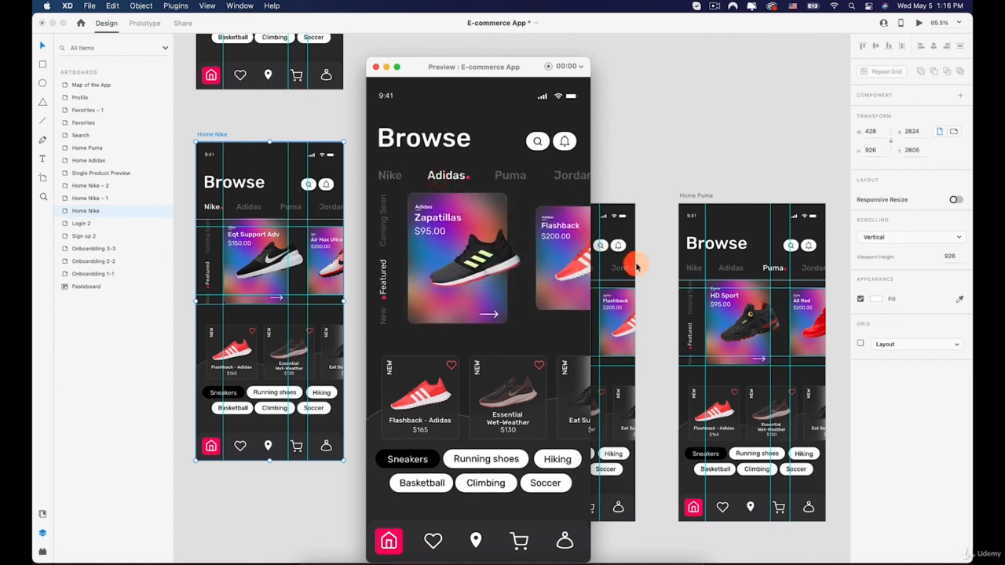
# Reposition the preview window over the zoomed-out artboards and recheck the transitions from Adidas to Nike and back.
pyautogui.scroll(-3, 316, 272)
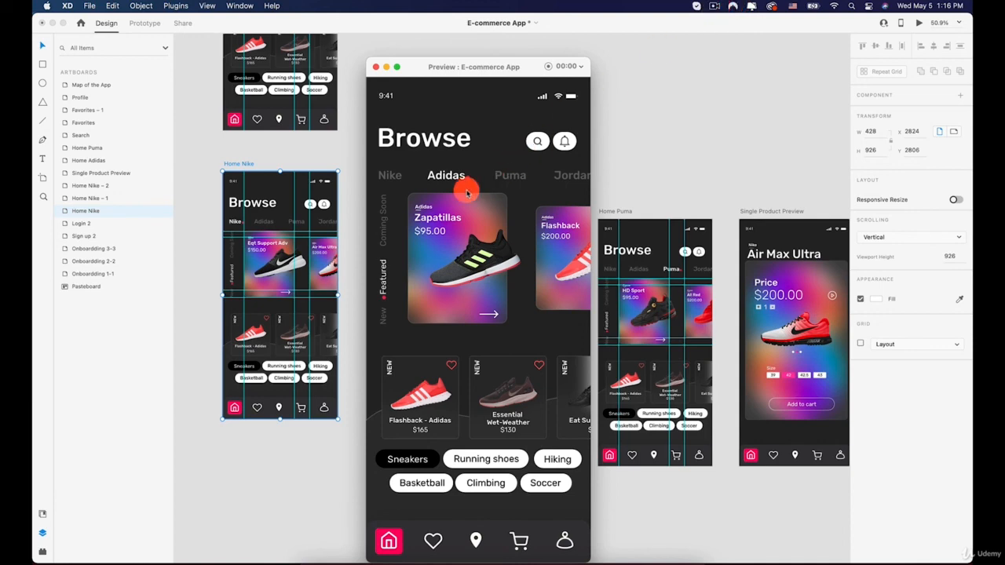
pyautogui.moveTo(482, 66); pyautogui.dragTo(468, 55)
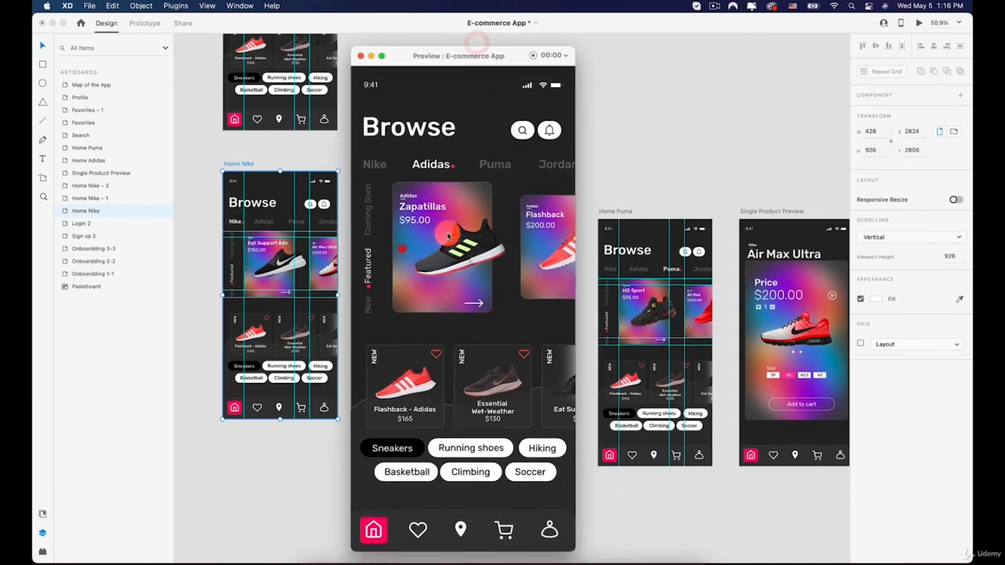
pyautogui.click(373, 166)
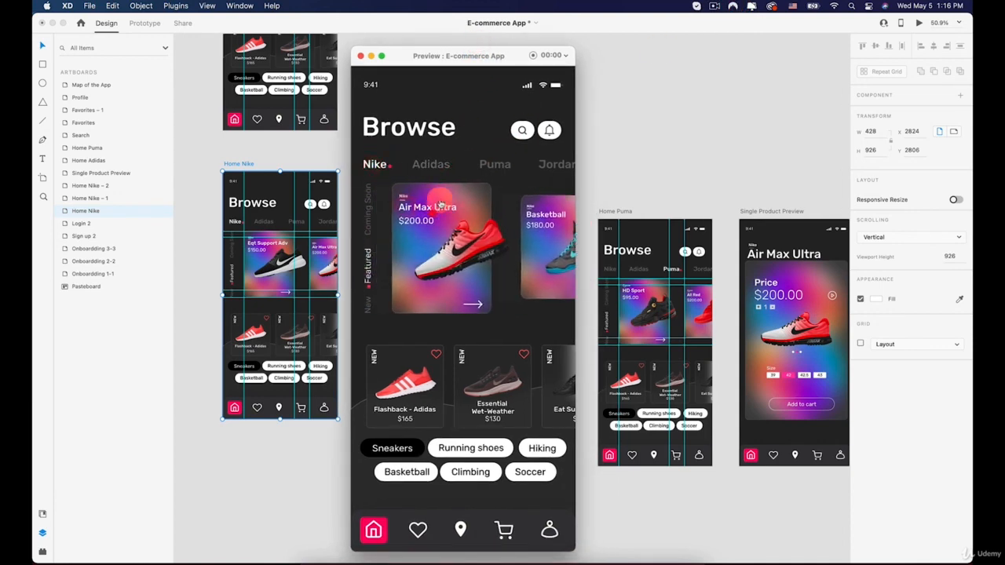
pyautogui.click(474, 167)
pyautogui.click(431, 164)
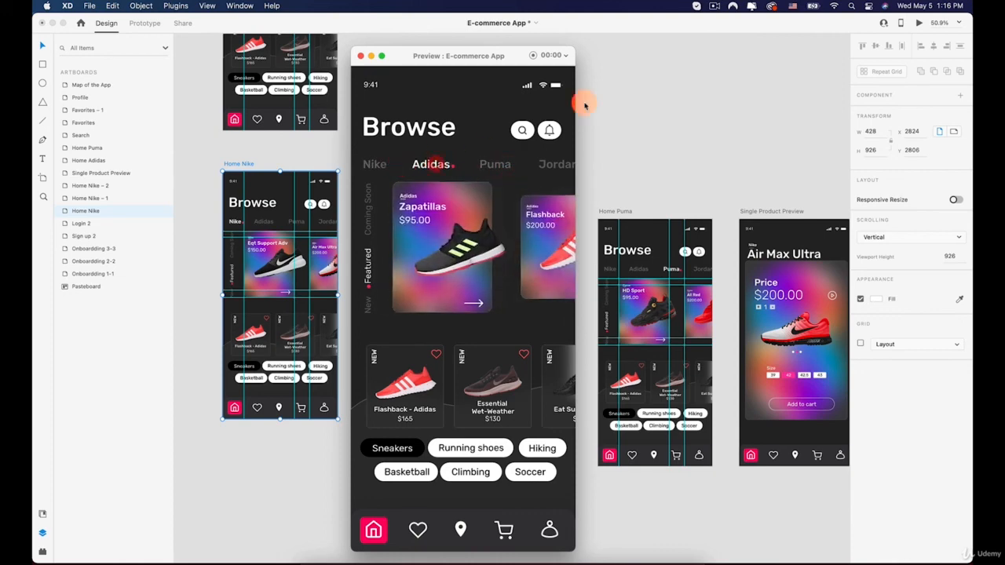